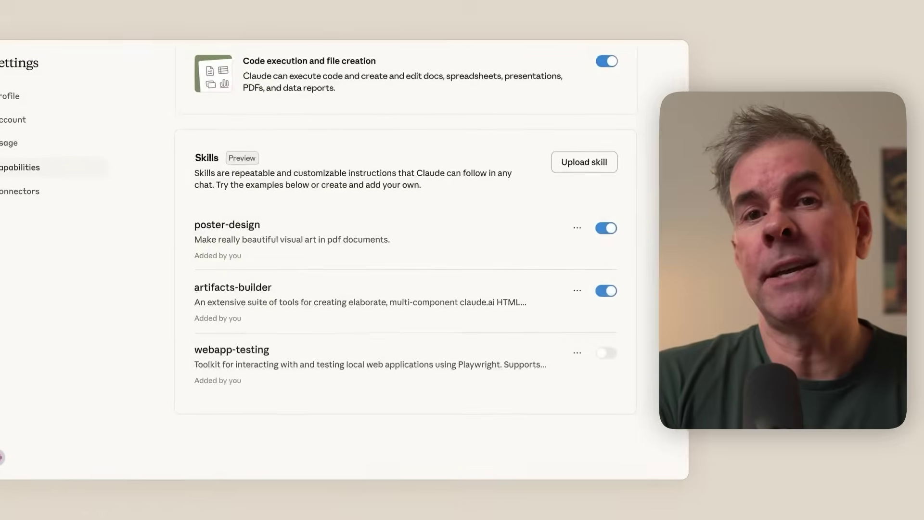
Drop the skill ZIP file onto the Skills list to upload it.
{"action": "left_click_drag", "start_coordinate": [652, 275], "coordinate": [543, 270]}
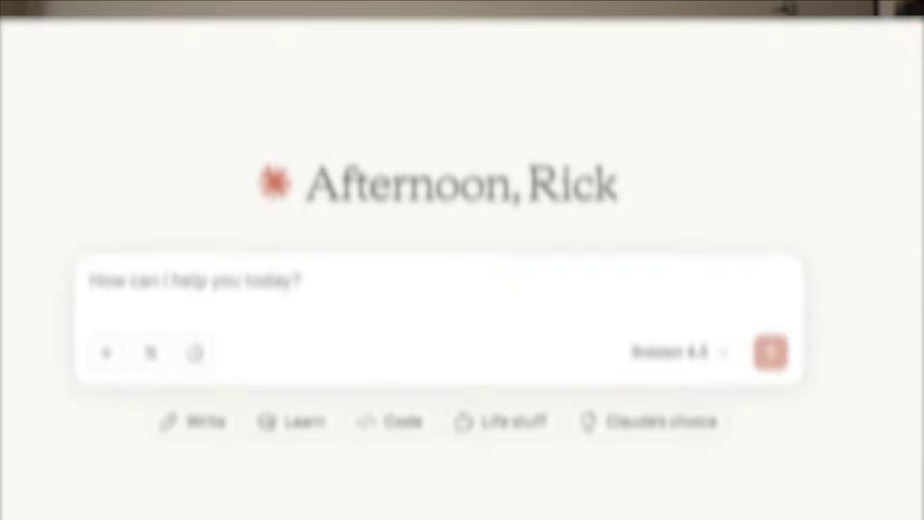
Type 'Follow this brand guideline' with a line break, then scroll down the AI coaching homepage.
{"action": "type", "text": "Follow this brand guideline"}
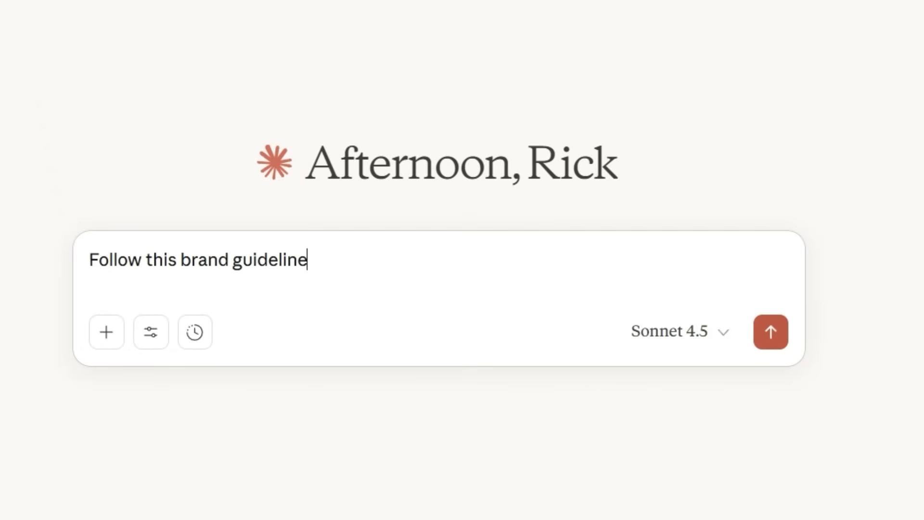
{"action": "key", "text": "shift+Return"}
{"action": "key", "text": "shift+Return"}
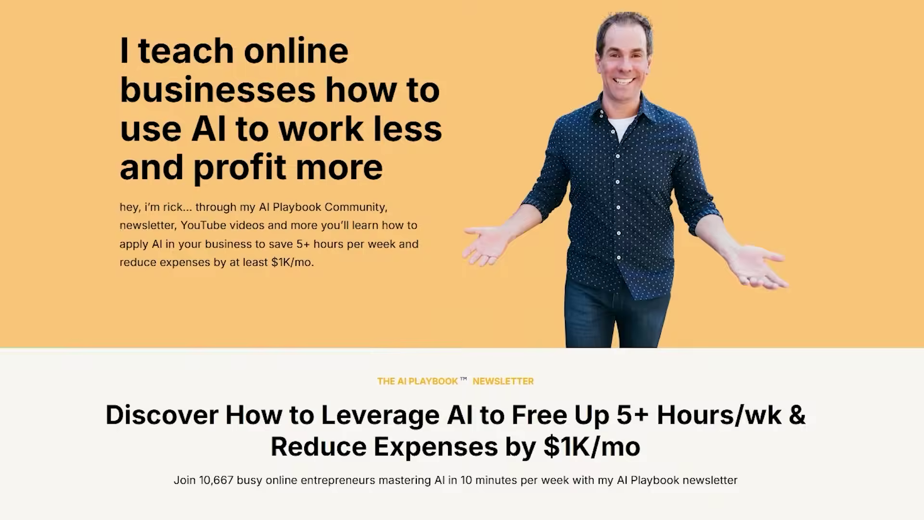
{"action": "scroll", "coordinate": [462, 260], "scroll_direction": "down", "scroll_amount": 12}
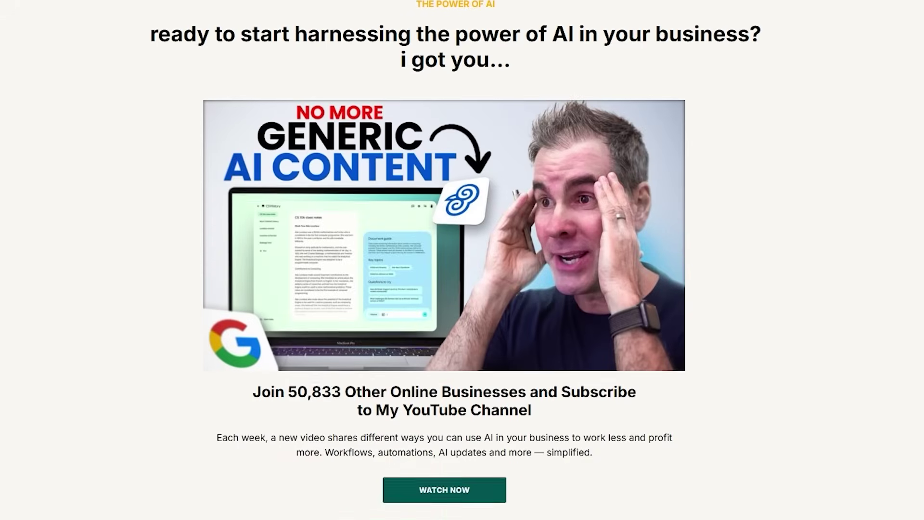
{"action": "scroll", "coordinate": [462, 260], "scroll_direction": "down", "scroll_amount": 14}
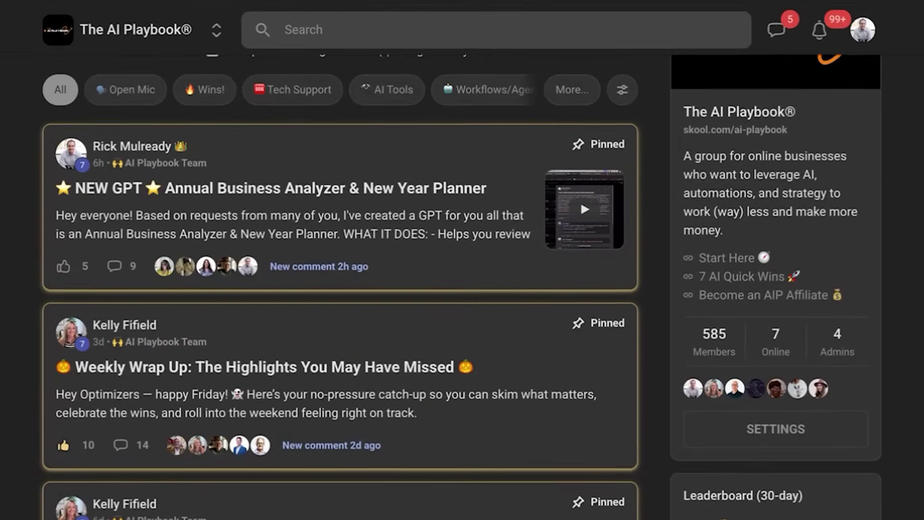
Scroll through the AI Playbook community feed and its classroom course grid.
{"action": "scroll", "coordinate": [339, 289], "scroll_direction": "down", "scroll_amount": 10}
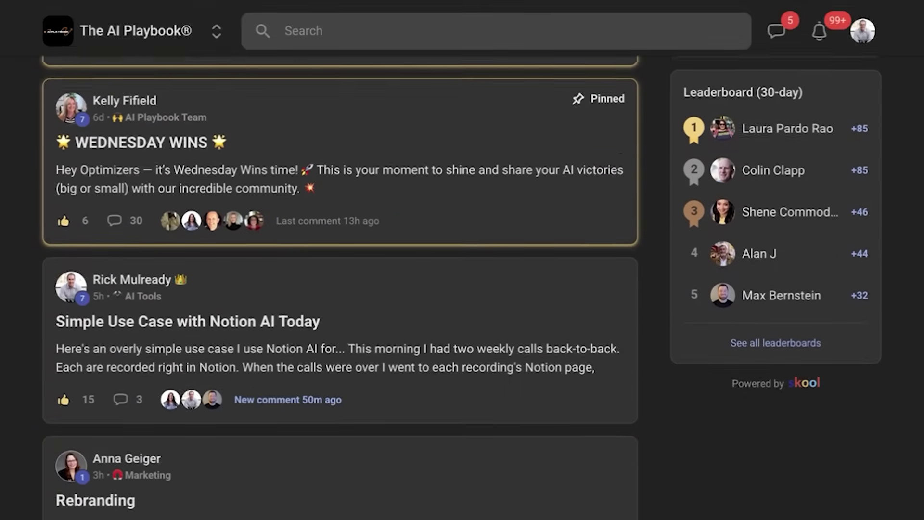
{"action": "scroll", "coordinate": [340, 289], "scroll_direction": "down", "scroll_amount": 7}
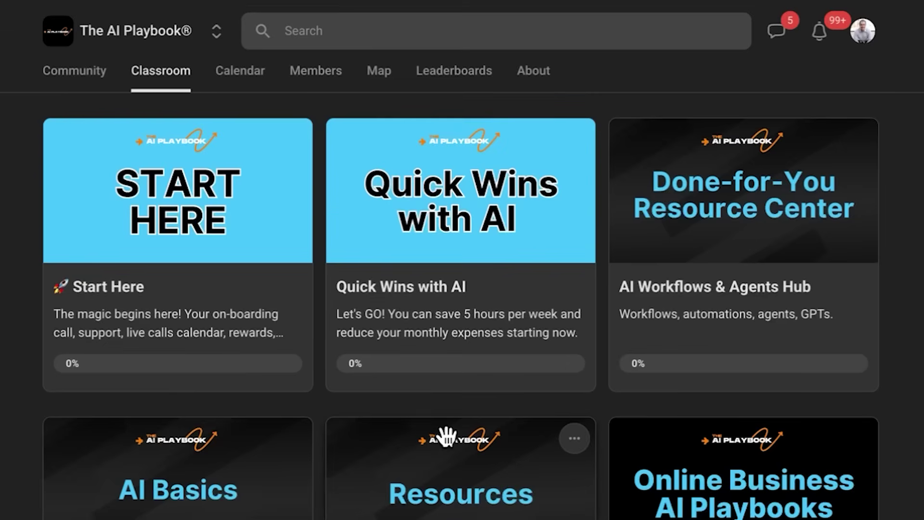
{"action": "scroll", "coordinate": [447, 436], "scroll_direction": "down", "scroll_amount": 5}
{"action": "scroll", "coordinate": [447, 436], "scroll_direction": "down", "scroll_amount": 5}
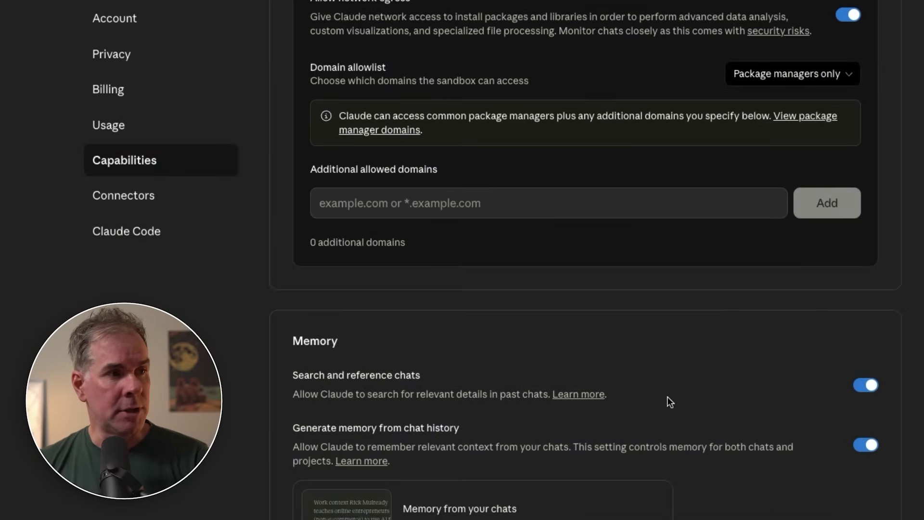
Scroll to the Skills list, start a skill upload, then close it without uploading.
{"action": "scroll", "coordinate": [667, 396], "scroll_direction": "down", "scroll_amount": 3}
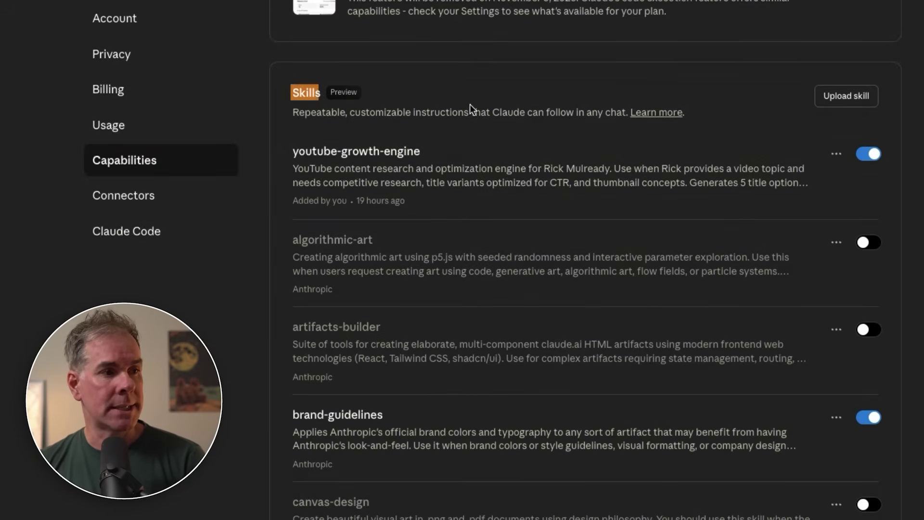
{"action": "scroll", "coordinate": [586, 446], "scroll_direction": "down", "scroll_amount": 3}
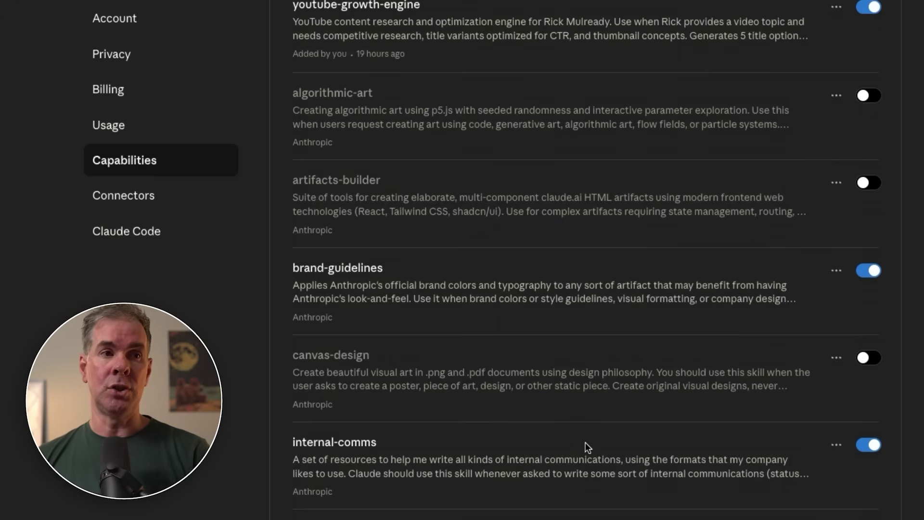
{"action": "scroll", "coordinate": [584, 435], "scroll_direction": "up", "scroll_amount": 1}
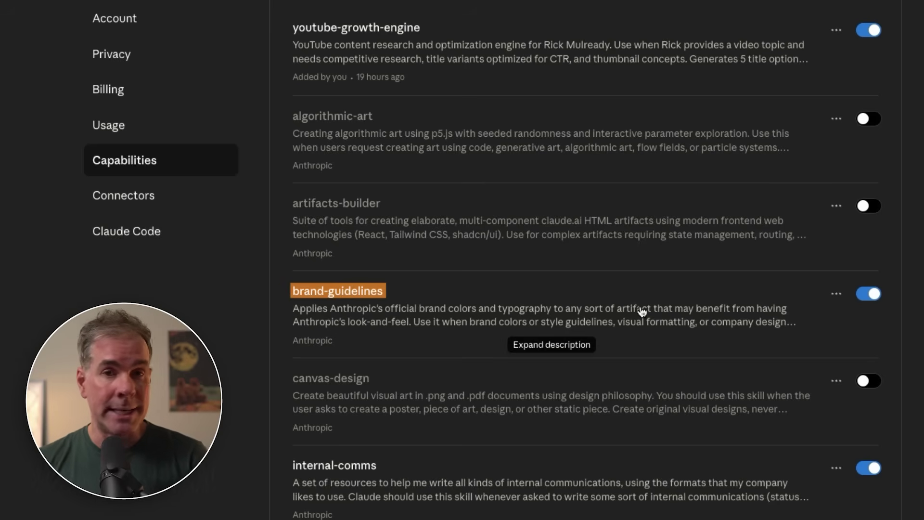
{"action": "scroll", "coordinate": [585, 259], "scroll_direction": "up", "scroll_amount": 3}
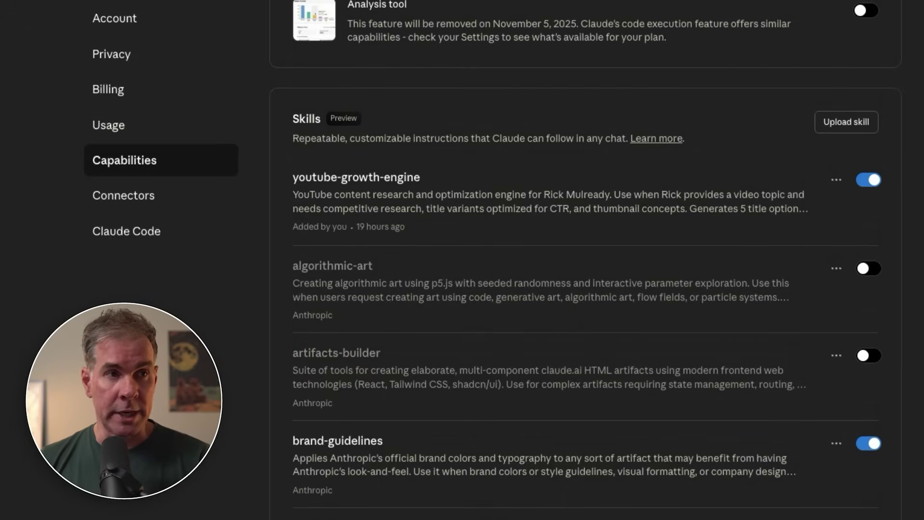
{"action": "left_click", "coordinate": [836, 124]}
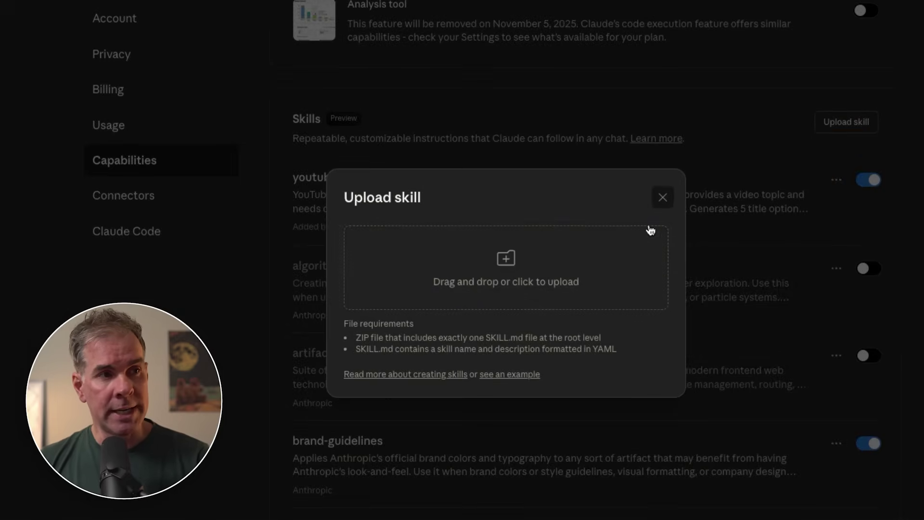
{"action": "left_click", "coordinate": [546, 431]}
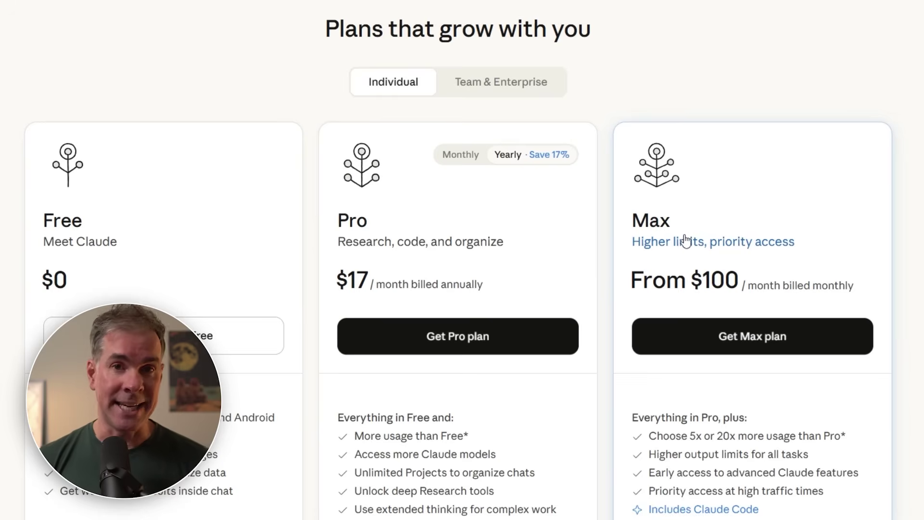
Switch the pricing page to the Team & Enterprise plans and scroll through them.
{"action": "left_click", "coordinate": [501, 84]}
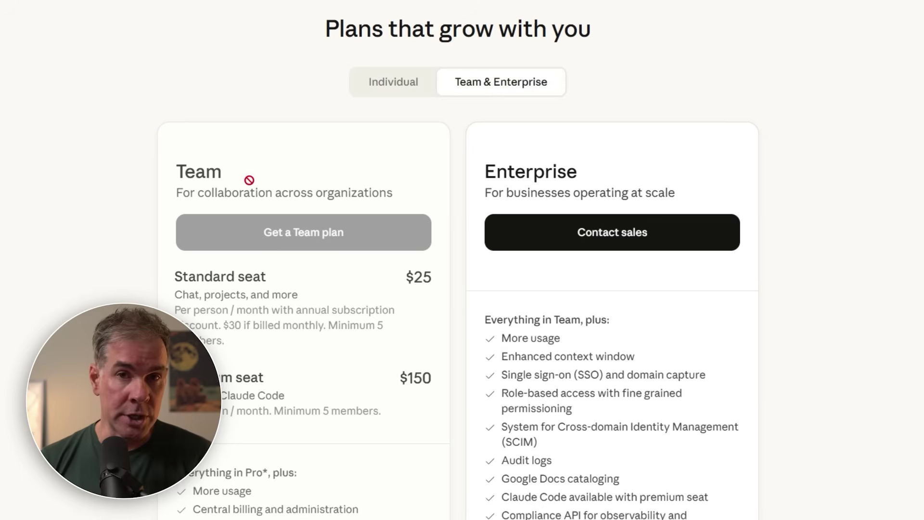
{"action": "scroll", "coordinate": [231, 175], "scroll_direction": "down", "scroll_amount": 2}
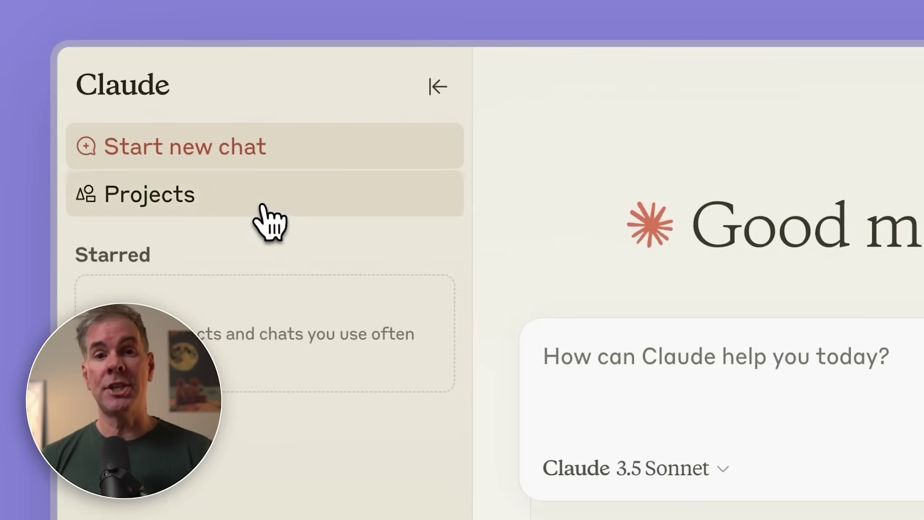
Create a new project and add Content_Creation_Context.docx to its files.
{"action": "left_click", "coordinate": [257, 199]}
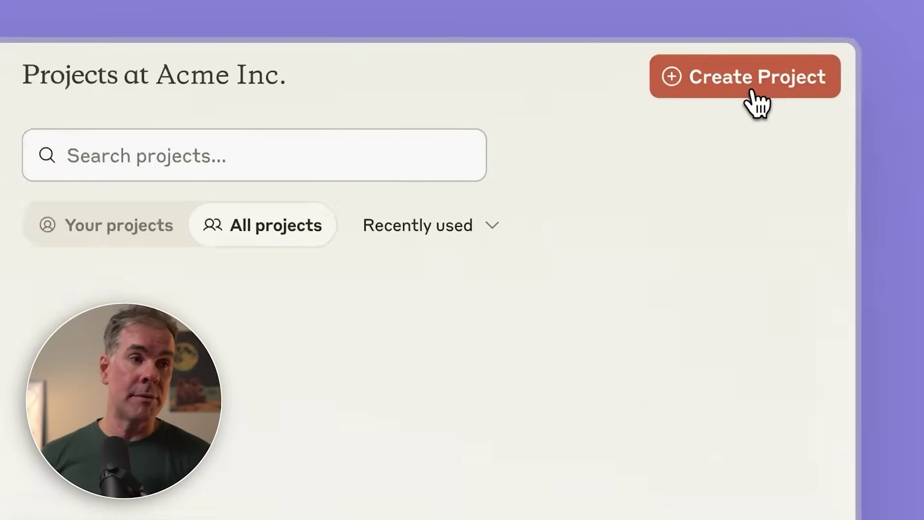
{"action": "left_click", "coordinate": [729, 104]}
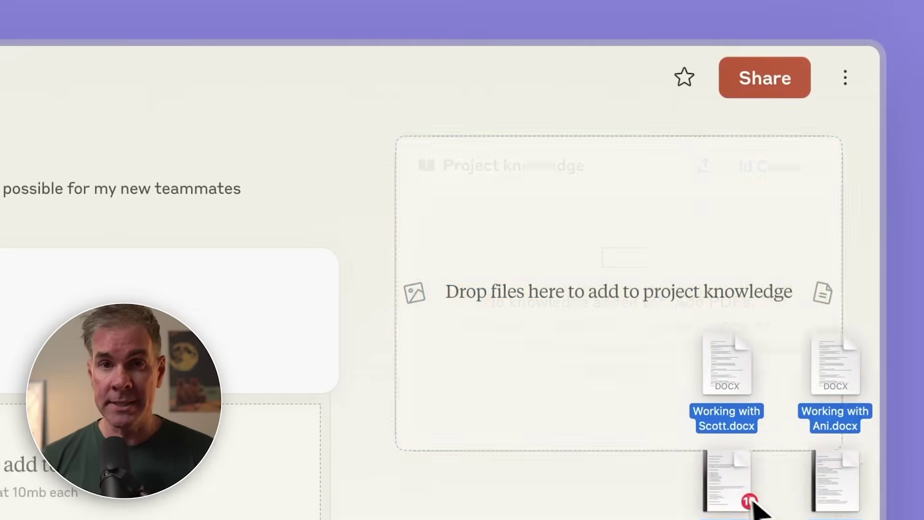
{"action": "left_click_drag", "start_coordinate": [753, 501], "coordinate": [569, 394]}
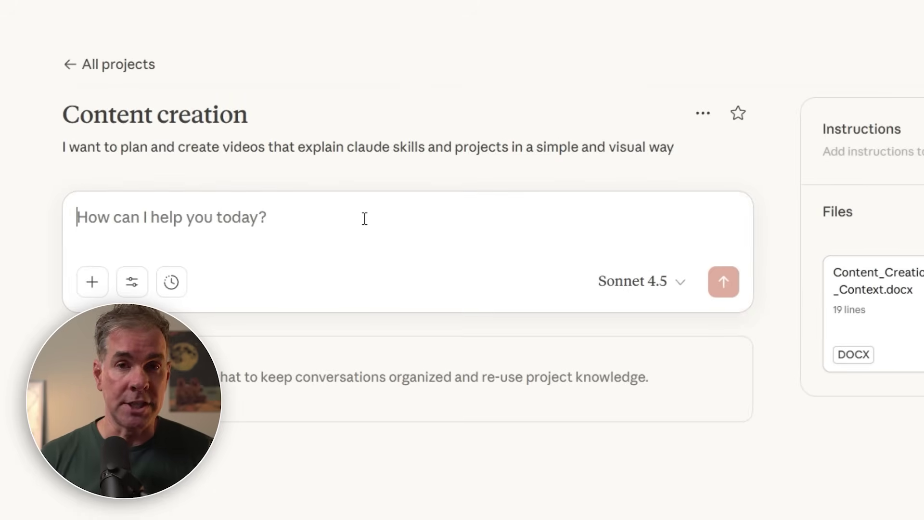
Paste the prepared prompt about organizing video scripts, visuals and voiceovers into the project chat.
{"action": "type", "text": "Help me organize scripts, visuals, and voiceover ideas for videos about Claude Skills and Projects. Keep the tone educational, concise, and visually clear"}
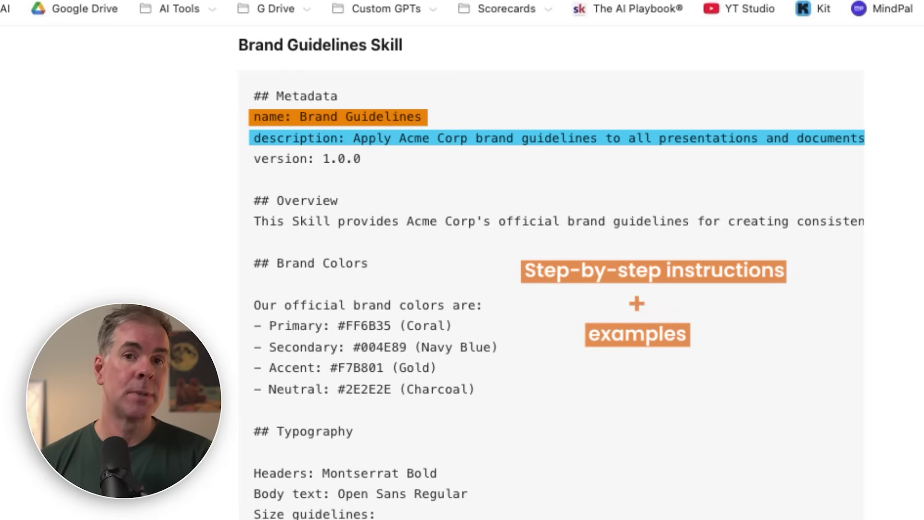
Scroll down through the rest of the Brand Guidelines skill document.
{"action": "scroll", "coordinate": [619, 425], "scroll_direction": "down", "scroll_amount": 2}
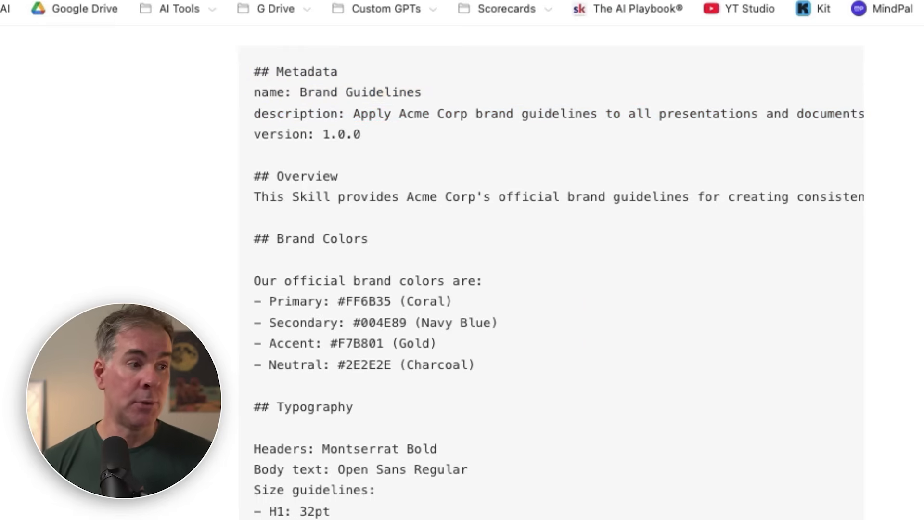
{"action": "scroll", "coordinate": [552, 279], "scroll_direction": "down", "scroll_amount": 3}
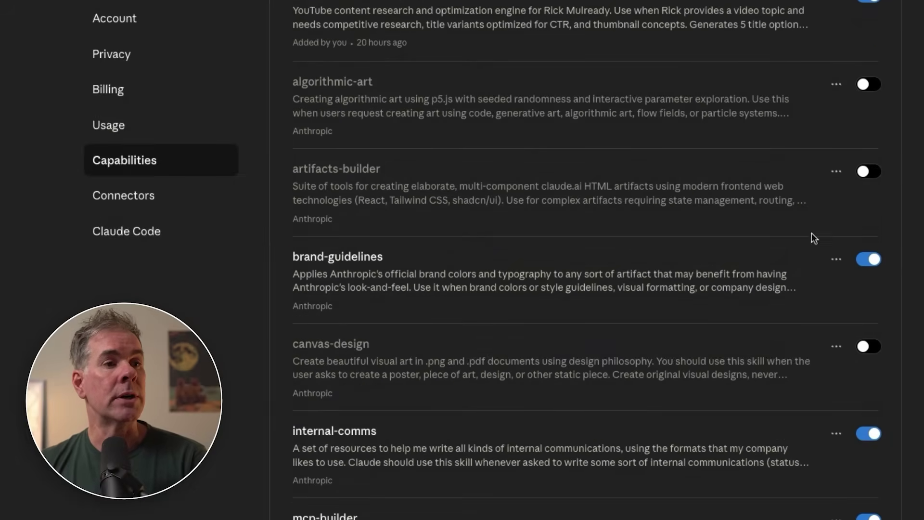
Try the brand-guidelines skill in a new chat and send its test prompt.
{"action": "left_click", "coordinate": [837, 261]}
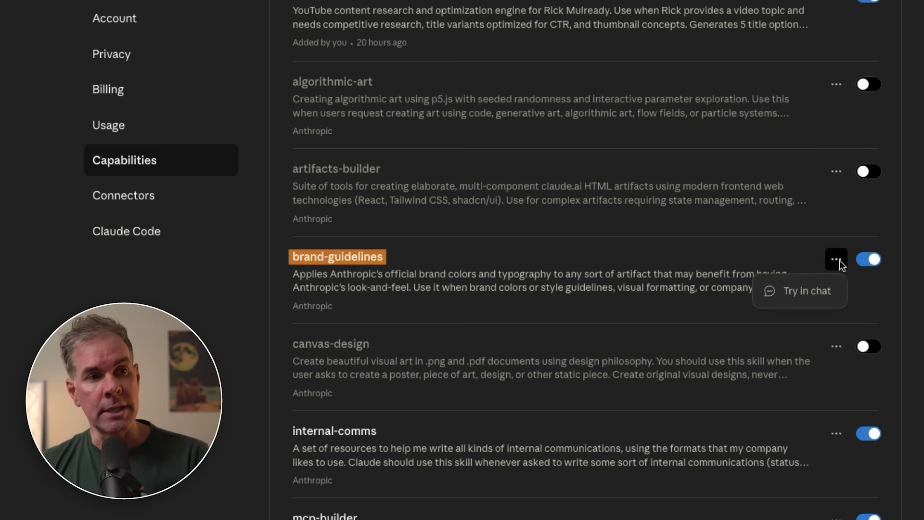
{"action": "left_click", "coordinate": [802, 292]}
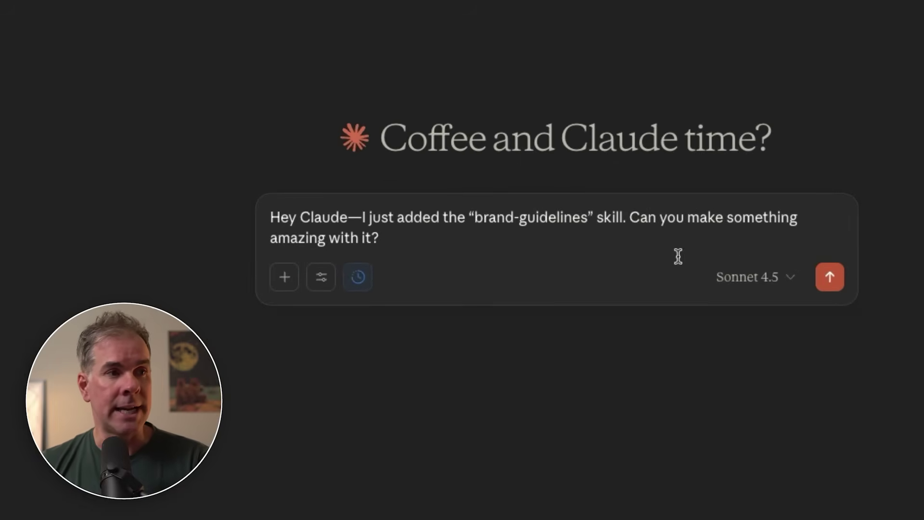
{"action": "left_click", "coordinate": [844, 283]}
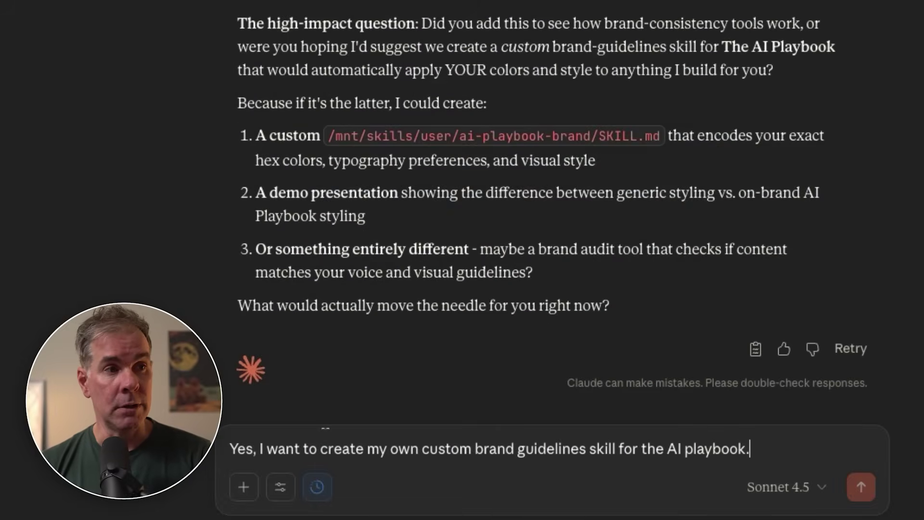
Send the request for a custom AI Playbook brand guidelines skill.
{"action": "key", "text": "Return"}
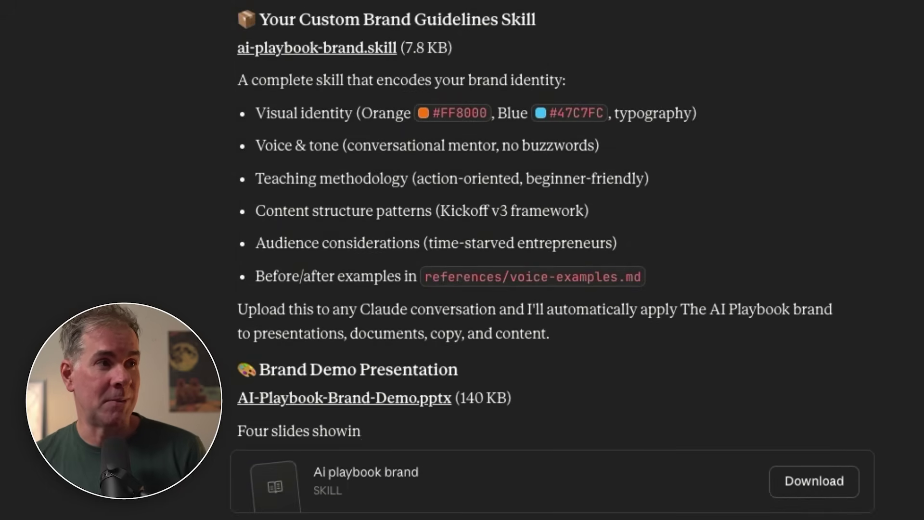
{"action": "scroll", "coordinate": [425, 55], "scroll_direction": "up", "scroll_amount": 2}
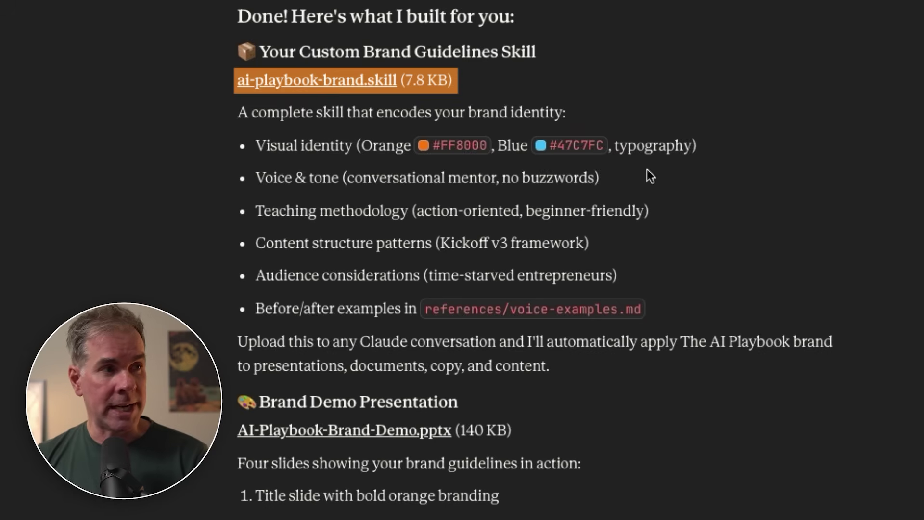
{"action": "left_click_drag", "start_coordinate": [323, 141], "coordinate": [371, 342]}
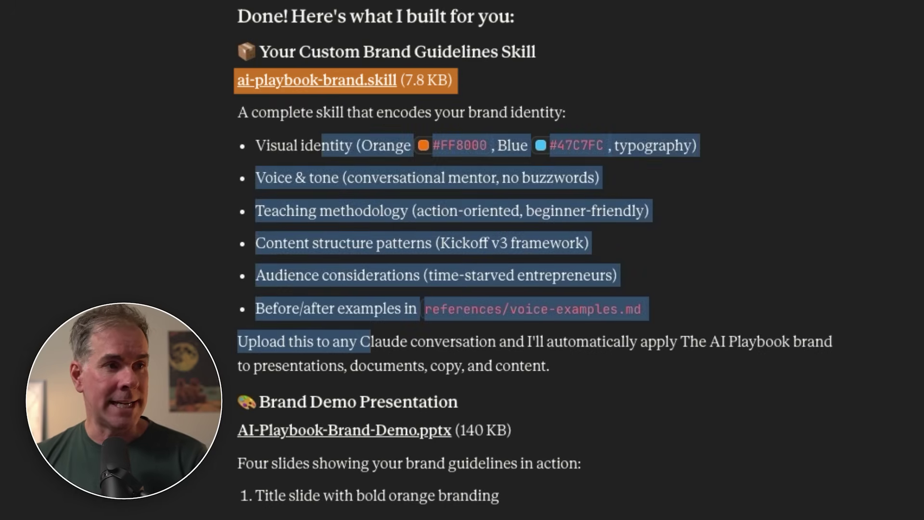
{"action": "scroll", "coordinate": [534, 260], "scroll_direction": "down", "scroll_amount": 4}
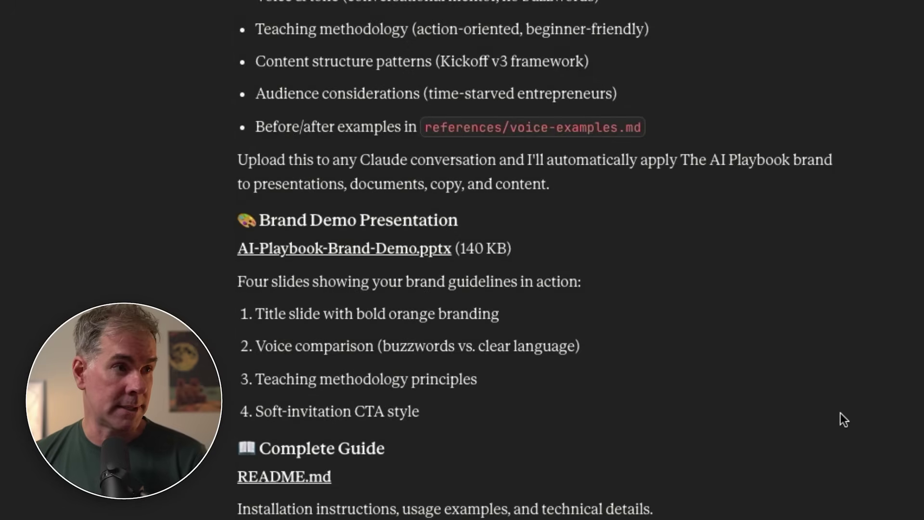
{"action": "scroll", "coordinate": [840, 413], "scroll_direction": "down", "scroll_amount": 1}
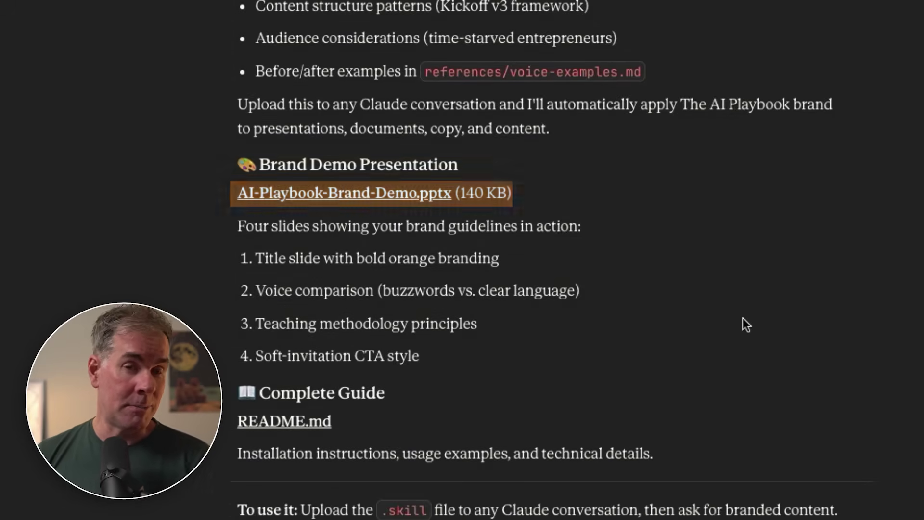
{"action": "scroll", "coordinate": [739, 301], "scroll_direction": "down", "scroll_amount": 3}
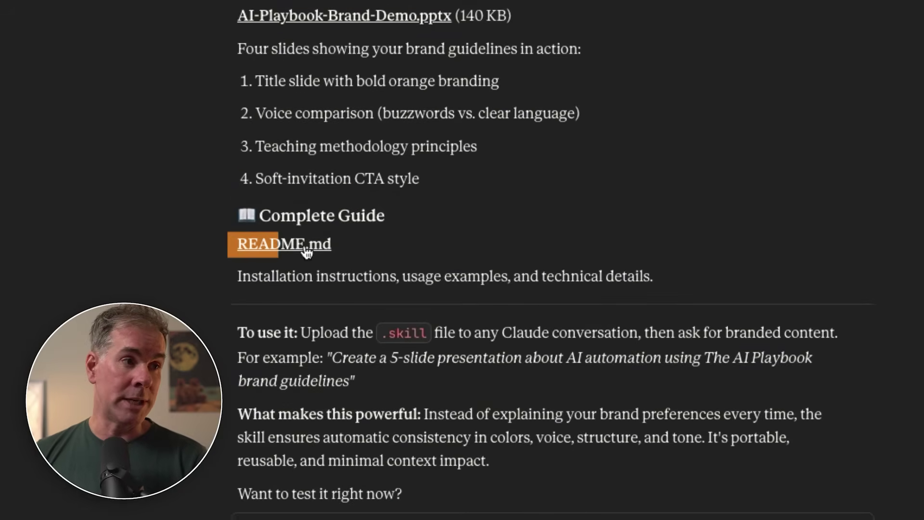
{"action": "scroll", "coordinate": [680, 272], "scroll_direction": "down", "scroll_amount": 2}
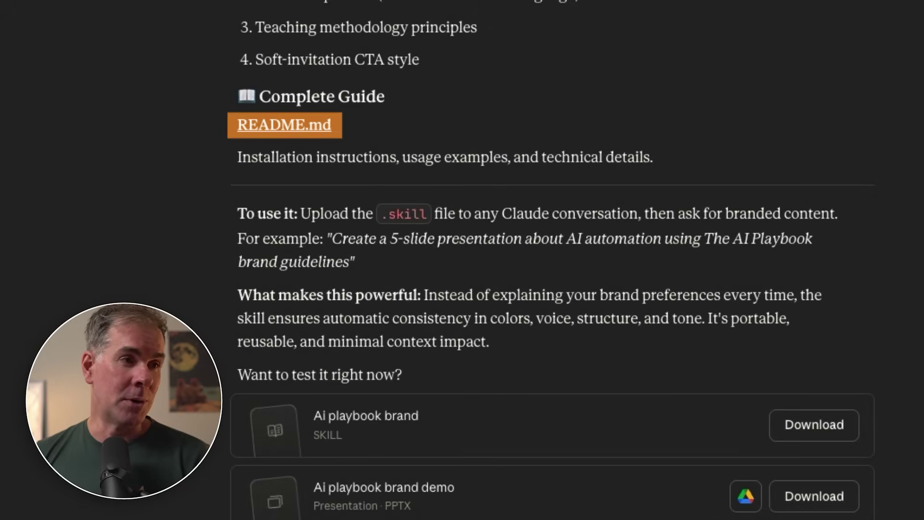
{"action": "scroll", "coordinate": [538, 435], "scroll_direction": "down", "scroll_amount": 2}
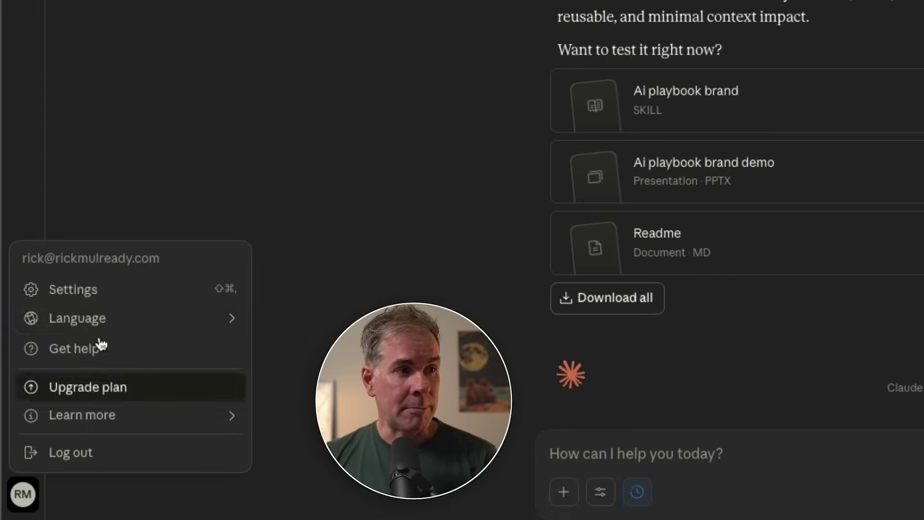
Upload the ai-playbook-brand skill under Settings > Capabilities > Skills so it is listed and enabled.
{"action": "left_click", "coordinate": [66, 291]}
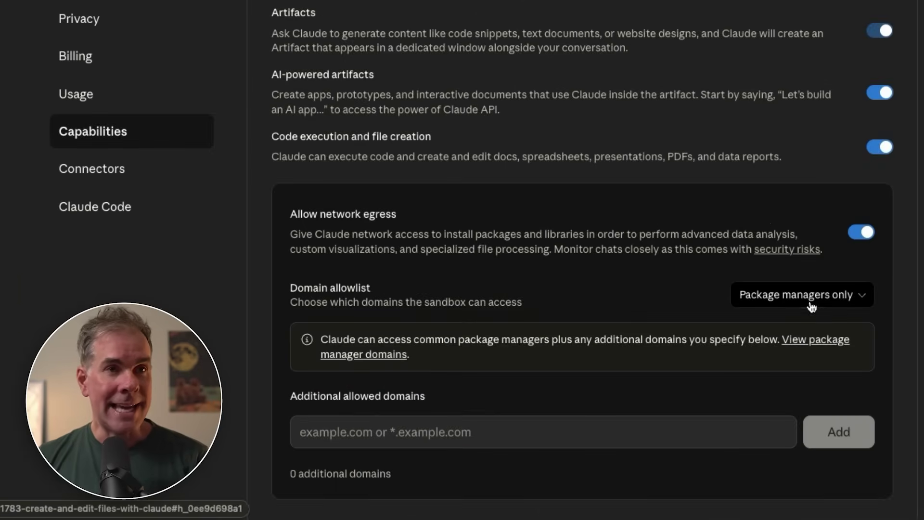
{"action": "scroll", "coordinate": [693, 295], "scroll_direction": "down", "scroll_amount": 20}
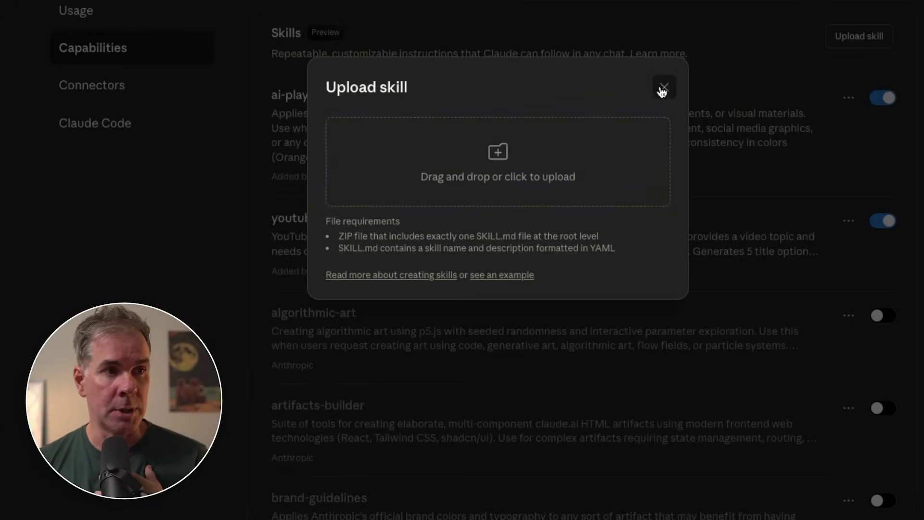
{"action": "left_click", "coordinate": [663, 87]}
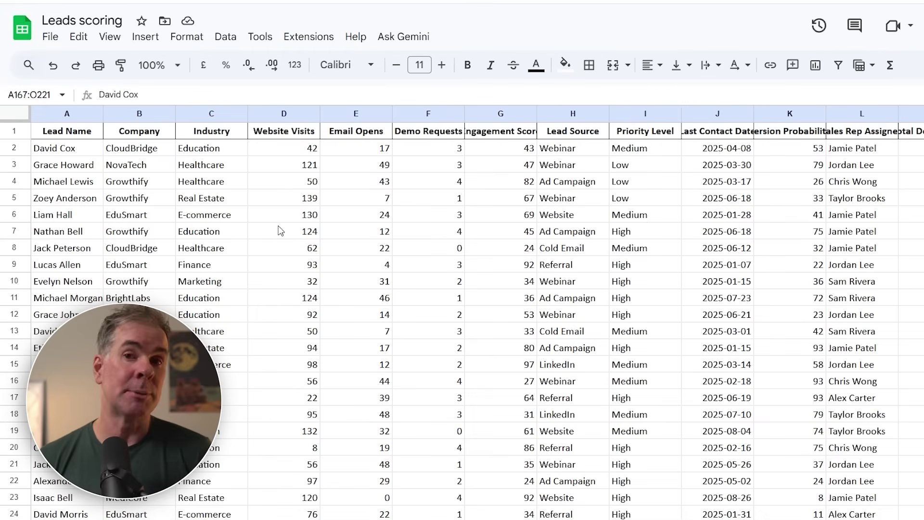
Scroll through the Leads scoring rows showing website visits, email opens, lead source and priority.
{"action": "scroll", "coordinate": [153, 188], "scroll_direction": "down", "scroll_amount": 3}
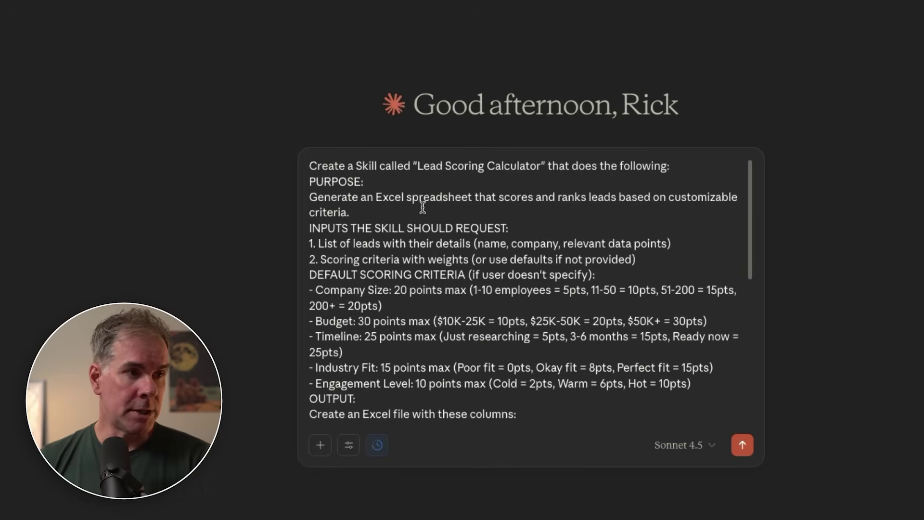
Send the drafted prompt asking Claude to create the Lead Scoring Calculator skill.
{"action": "left_click_drag", "start_coordinate": [347, 165], "coordinate": [653, 164]}
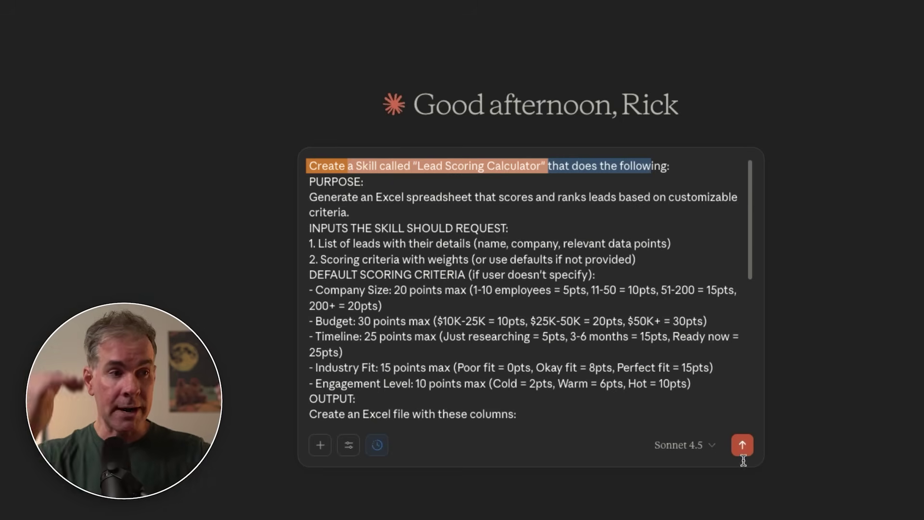
{"action": "left_click", "coordinate": [742, 446]}
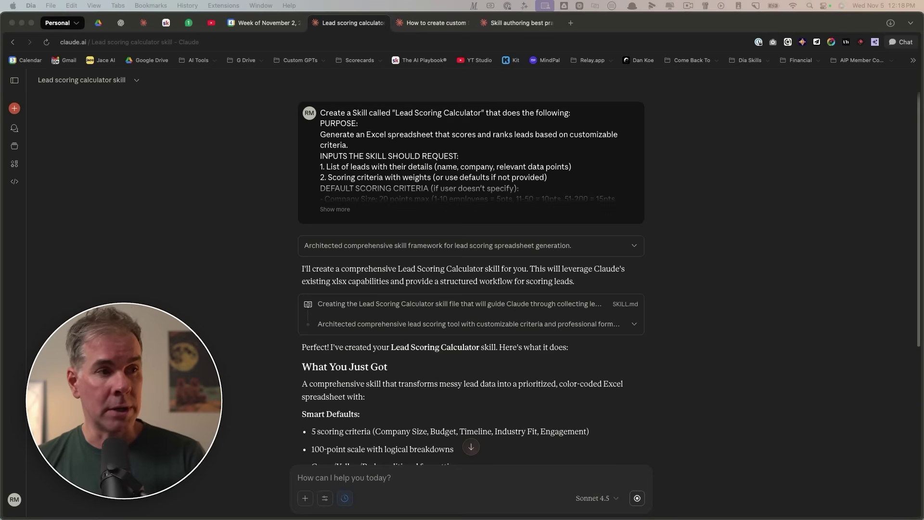
Send 'Test it with the following:' with the five sample leads pasted below it.
{"action": "type", "text": "Tes"}
{"action": "type", "text": "t it with the following"}
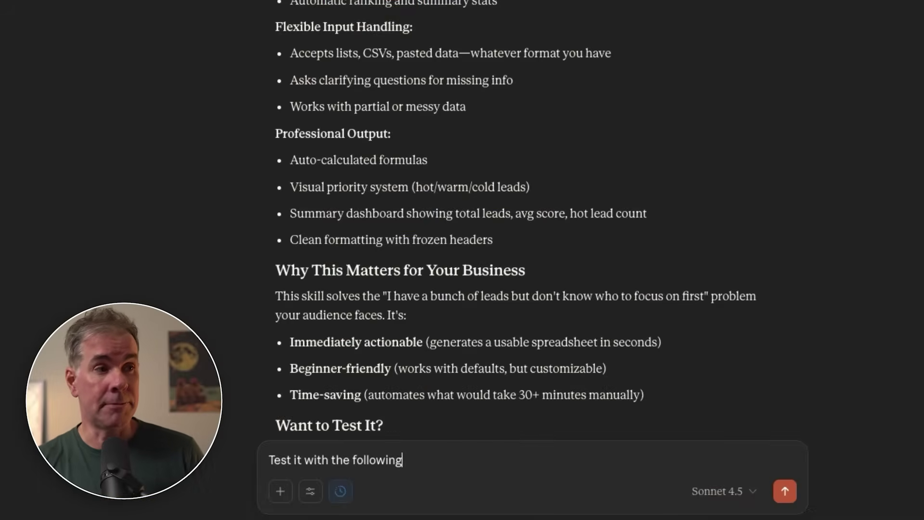
{"action": "type", "text": ":"}
{"action": "key", "text": "shift+Return"}
{"action": "key", "text": "ctrl+v"}
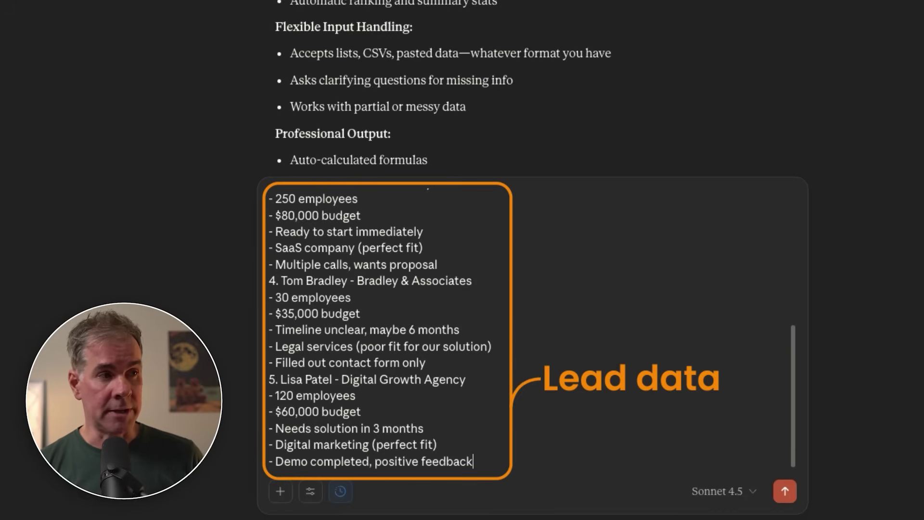
{"action": "key", "text": "Return"}
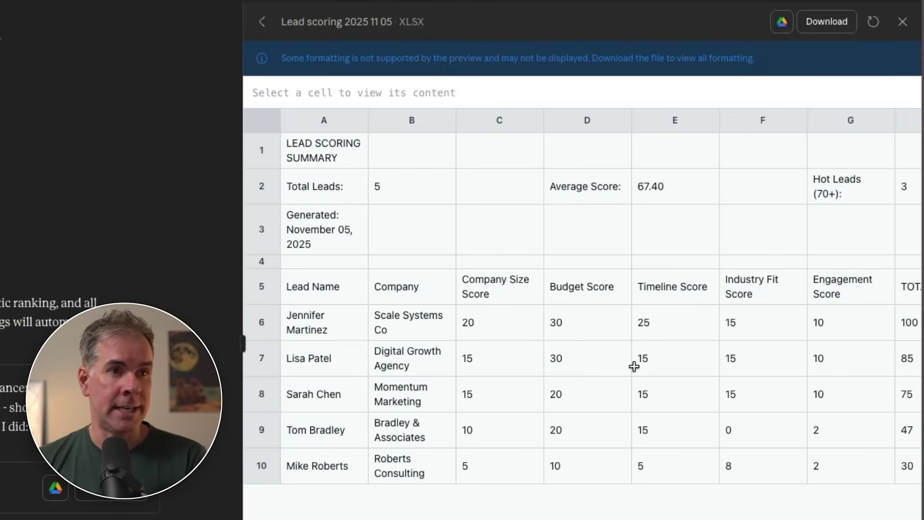
Review the 5-lead scoring spreadsheet's category scores, totals and summary averages.
{"action": "scroll", "coordinate": [121, 260], "scroll_direction": "up", "scroll_amount": 5}
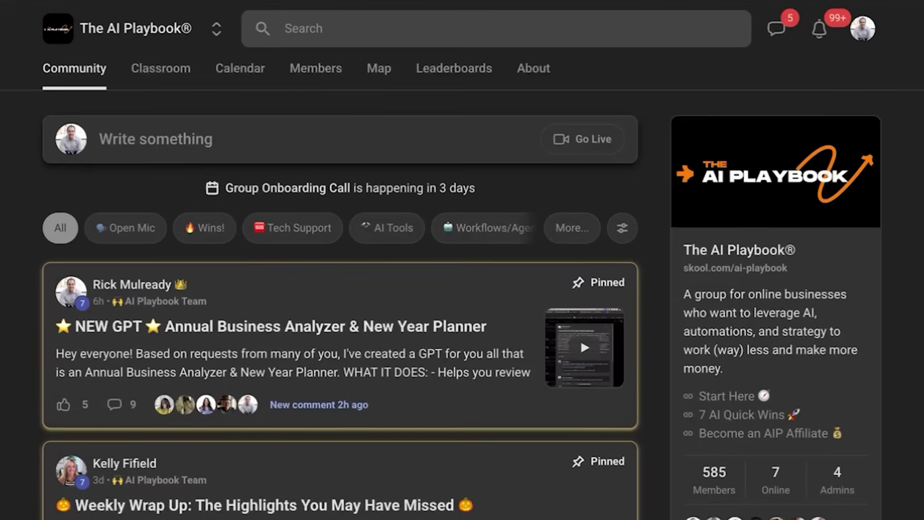
{"action": "scroll", "coordinate": [580, 170], "scroll_direction": "down", "scroll_amount": 8}
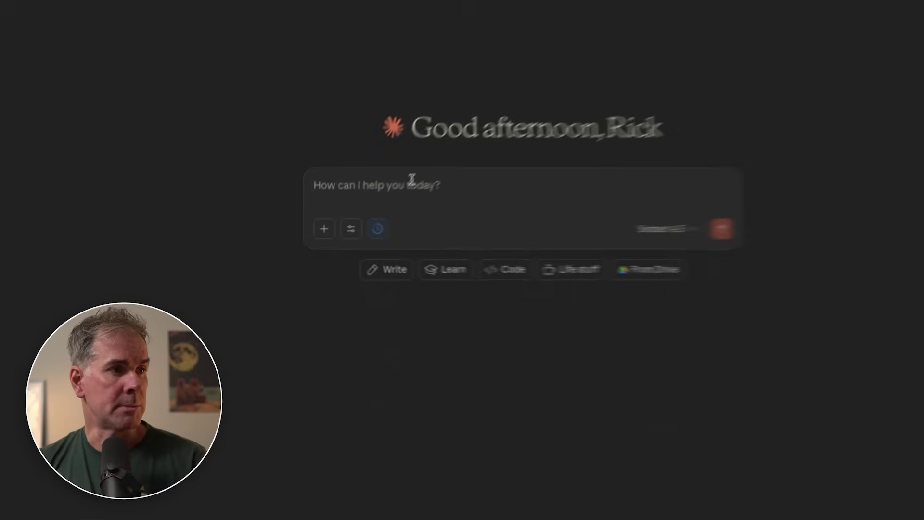
Paste the prepared Client Report Builder skill prompt into the message box.
{"action": "key", "text": "ctrl+v"}
{"action": "scroll", "coordinate": [573, 289], "scroll_direction": "up", "scroll_amount": 15}
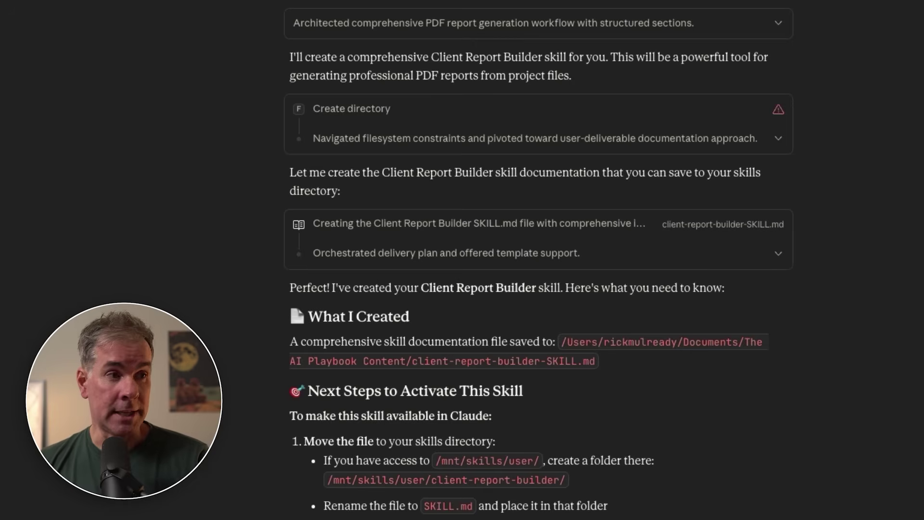
Paste and send the request to generate a test client report.
{"action": "scroll", "coordinate": [843, 438], "scroll_direction": "down", "scroll_amount": 10}
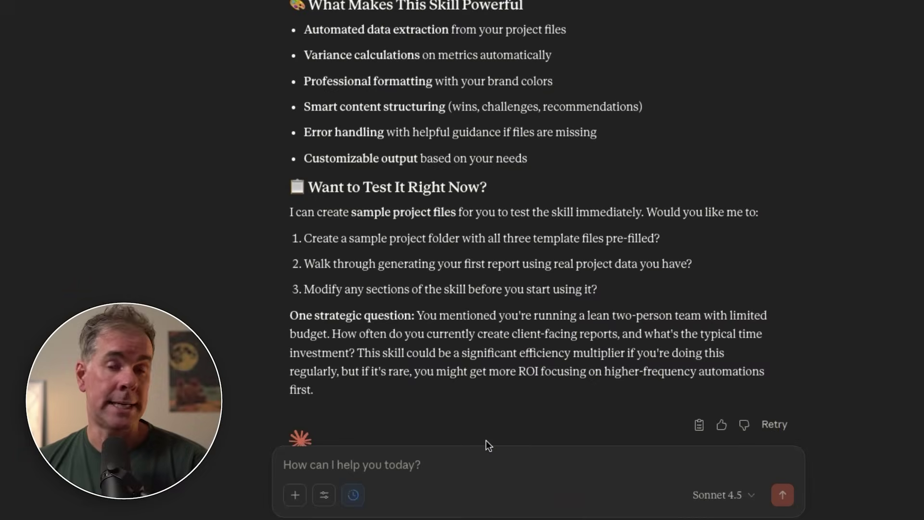
{"action": "type", "text": "Use the Client Report Builder Skill to generate a report. Project folder: /Users/rickmulready/Documents/The AI Playbook Content/Demo-Client-Projects/Acme-Marketing-Q4/ Client name: Acme Marketing Solutions Report date: January 15, 2025 Prepared by: The AI Playbook Consulting"}
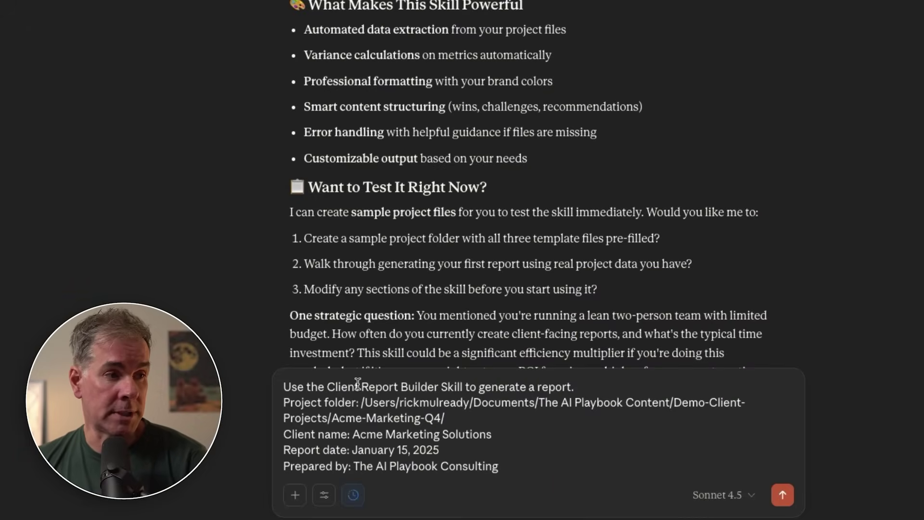
{"action": "left_click", "coordinate": [783, 495]}
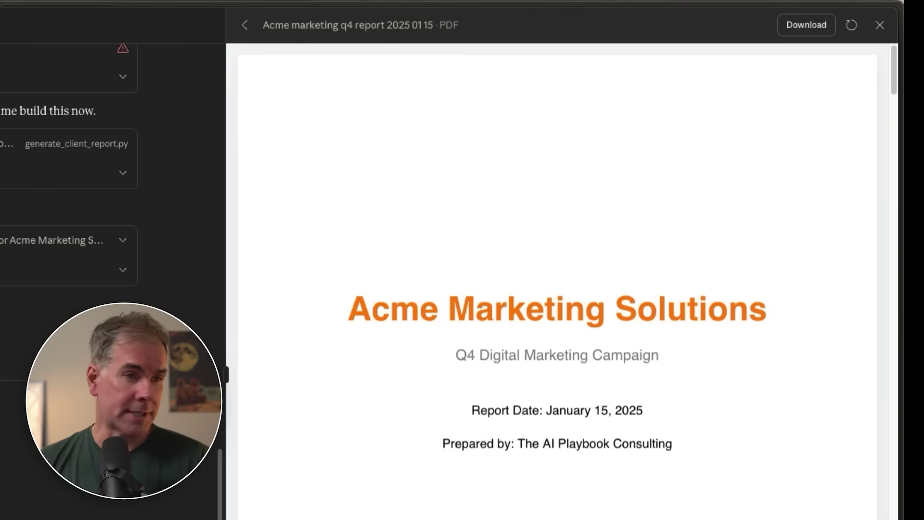
Scroll the Acme Marketing Q4 PDF from the title page to page 7's Recommendations.
{"action": "scroll", "coordinate": [557, 282], "scroll_direction": "down", "scroll_amount": 15}
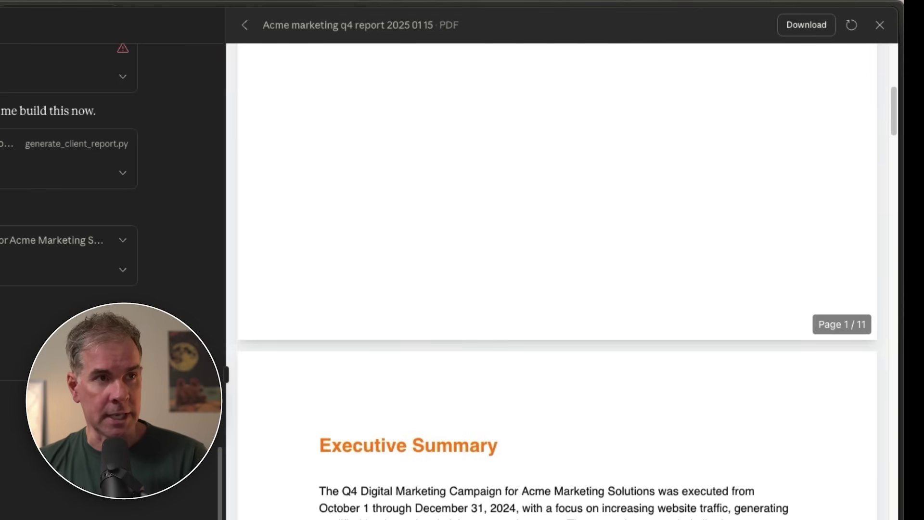
{"action": "scroll", "coordinate": [557, 282], "scroll_direction": "down", "scroll_amount": 15}
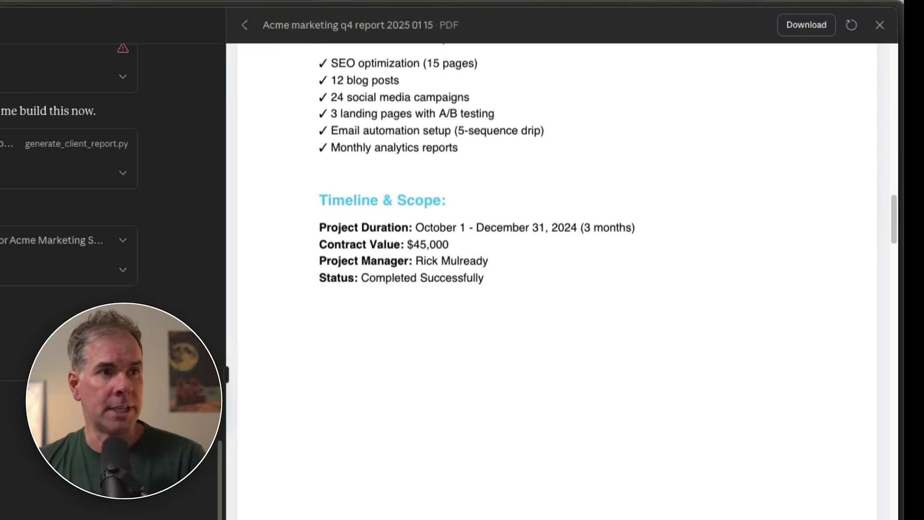
{"action": "scroll", "coordinate": [557, 281], "scroll_direction": "down", "scroll_amount": 20}
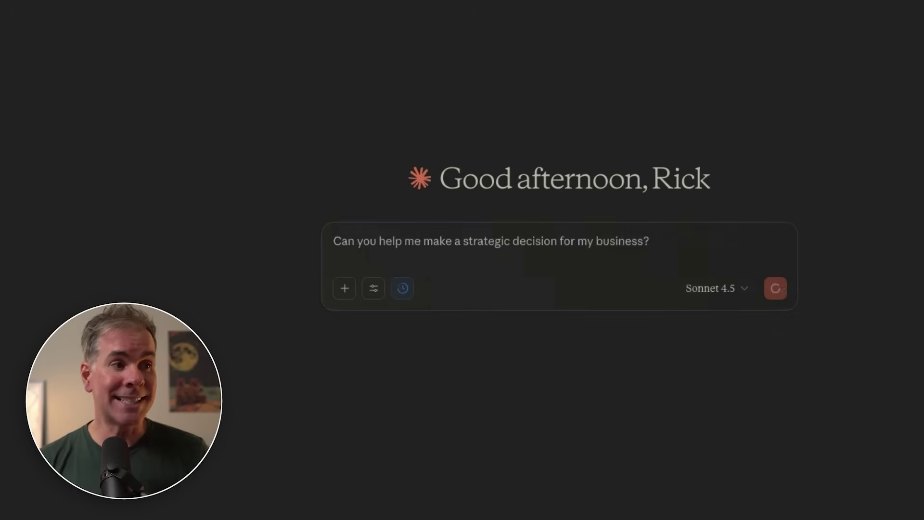
Send the strategic business decision prompt so Claude builds the Strategic Decision-Making skill.
{"action": "key", "text": "Return"}
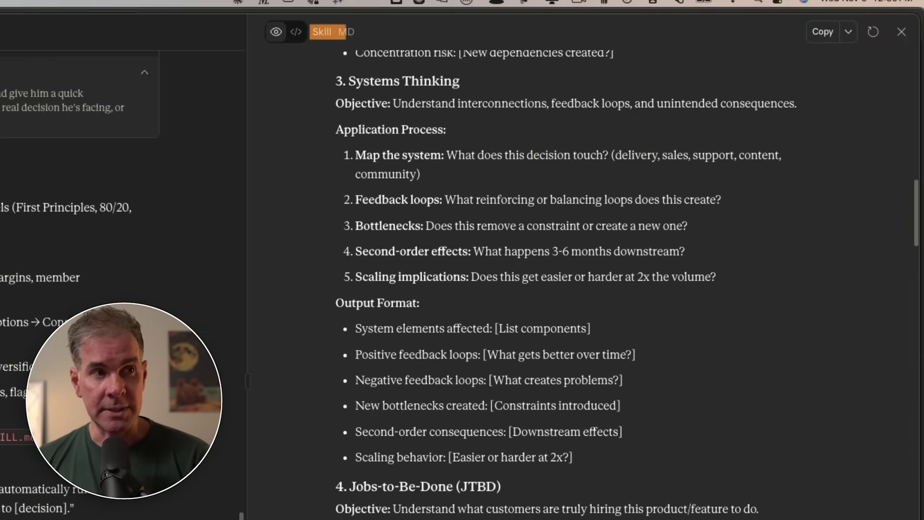
{"action": "scroll", "coordinate": [617, 271], "scroll_direction": "down", "scroll_amount": 4}
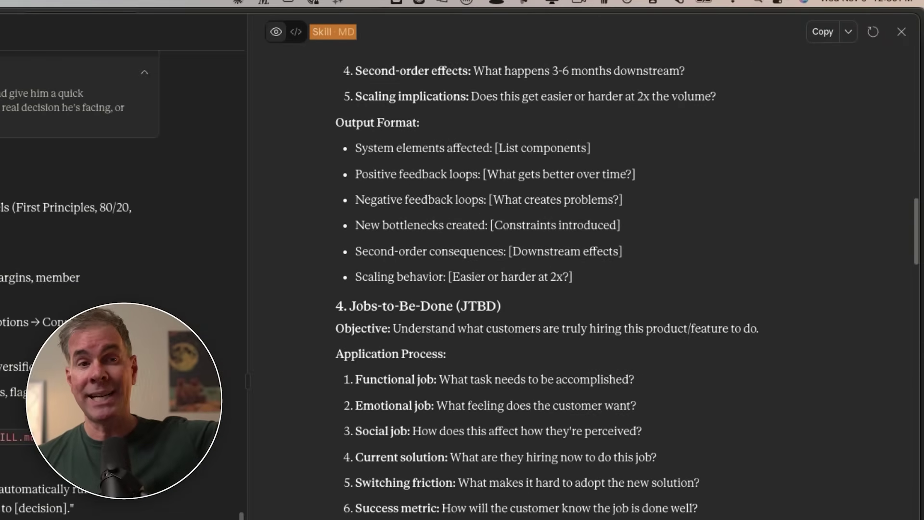
Scroll through the SKILL.md preview's frameworks, including Systems Thinking and Jobs-to-Be-Done.
{"action": "scroll", "coordinate": [582, 270], "scroll_direction": "down", "scroll_amount": 3}
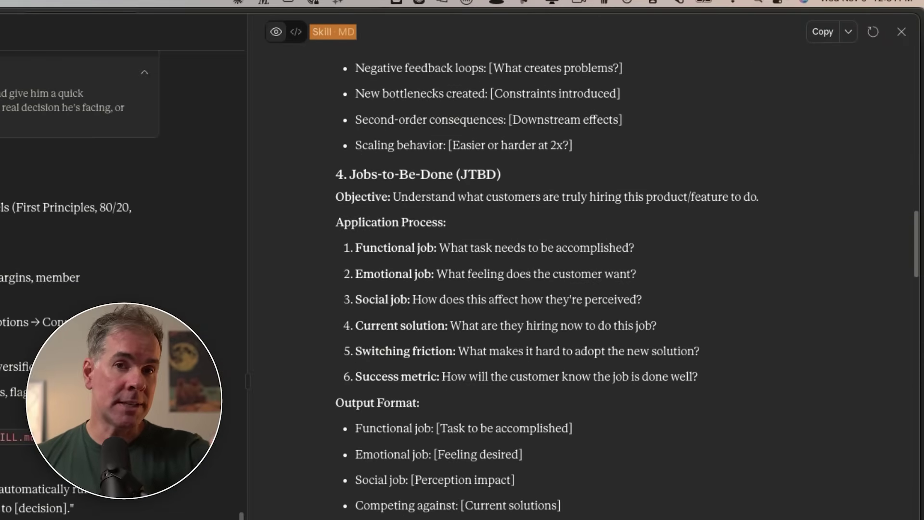
{"action": "scroll", "coordinate": [582, 270], "scroll_direction": "down", "scroll_amount": 3}
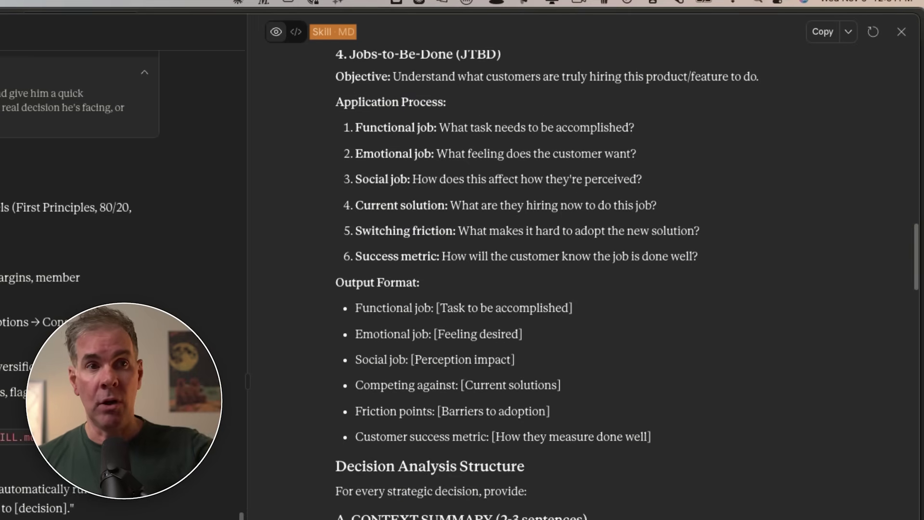
{"action": "scroll", "coordinate": [583, 270], "scroll_direction": "down", "scroll_amount": 2}
{"action": "scroll", "coordinate": [582, 269], "scroll_direction": "down", "scroll_amount": 2}
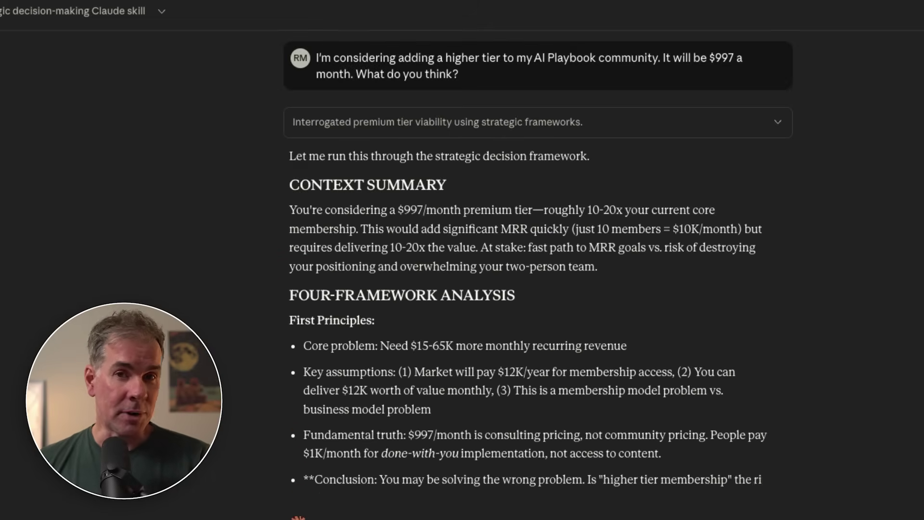
Scroll Claude's $997 premium tier analysis from the Context Summary down to Options Analysis.
{"action": "scroll", "coordinate": [649, 371], "scroll_direction": "down", "scroll_amount": 3}
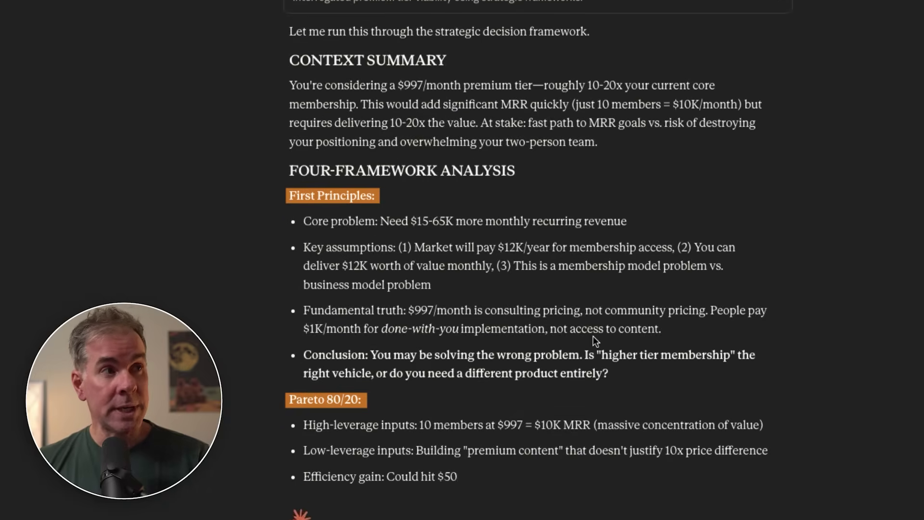
{"action": "scroll", "coordinate": [751, 318], "scroll_direction": "down", "scroll_amount": 15}
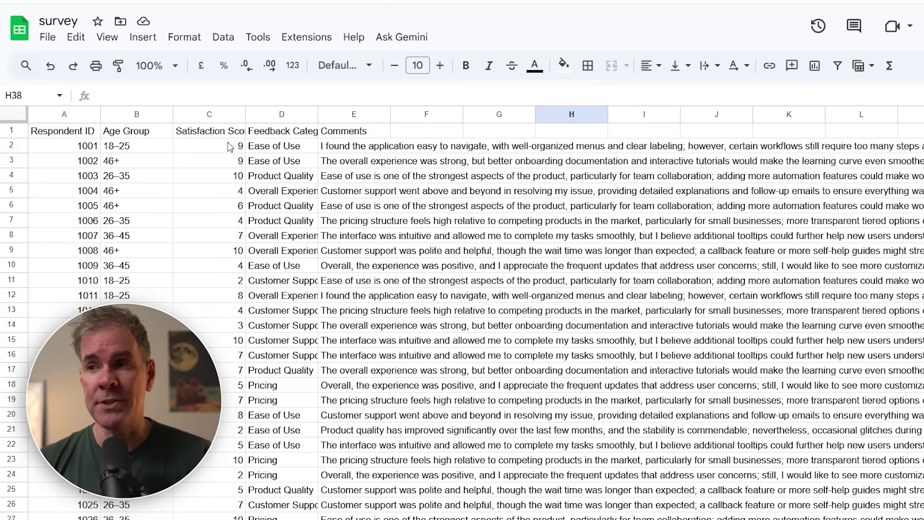
{"action": "left_click", "coordinate": [354, 149]}
{"action": "left_click_drag", "start_coordinate": [346, 153], "coordinate": [914, 518]}
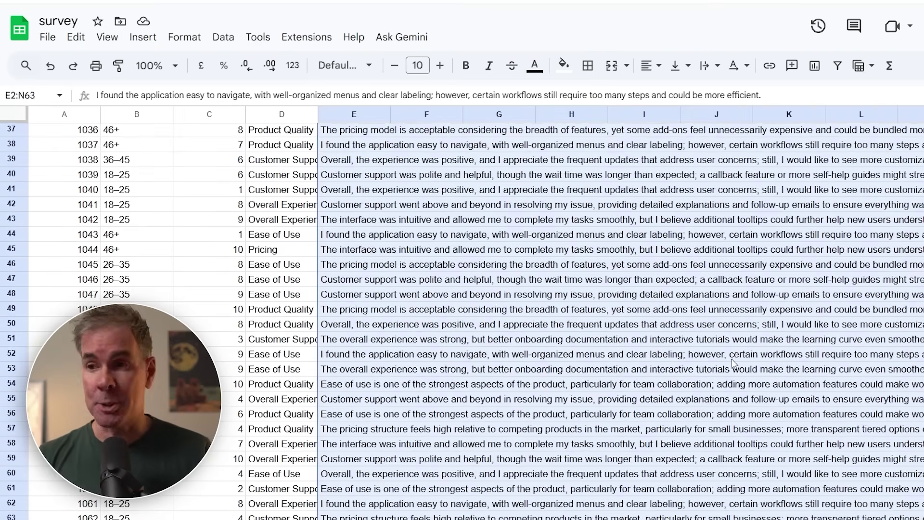
{"action": "left_click", "coordinate": [487, 270]}
{"action": "scroll", "coordinate": [487, 270], "scroll_direction": "down", "scroll_amount": 10}
{"action": "scroll", "coordinate": [216, 304], "scroll_direction": "down", "scroll_amount": 20}
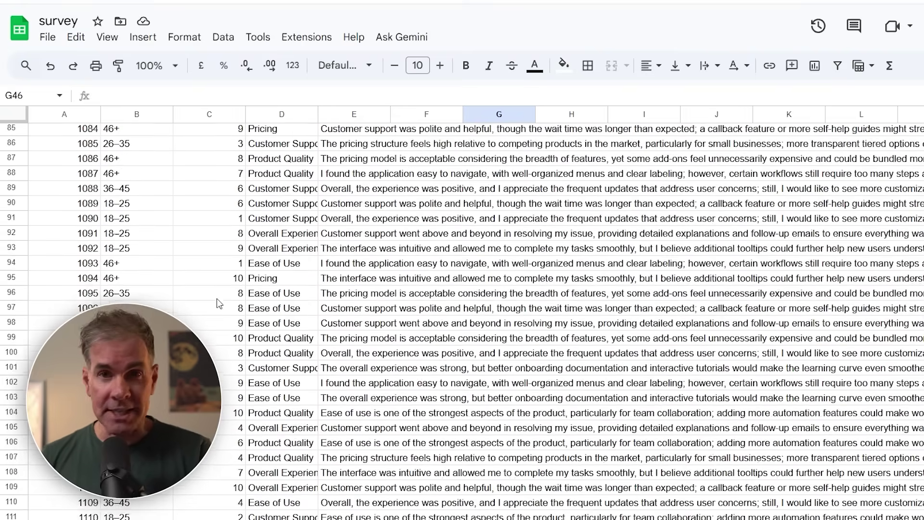
{"action": "scroll", "coordinate": [217, 304], "scroll_direction": "up", "scroll_amount": 16}
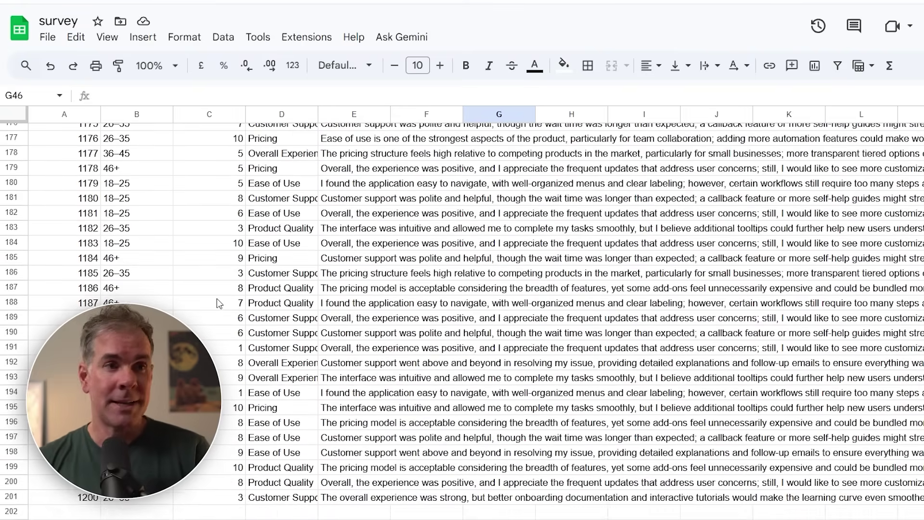
{"action": "scroll", "coordinate": [217, 303], "scroll_direction": "up", "scroll_amount": 20}
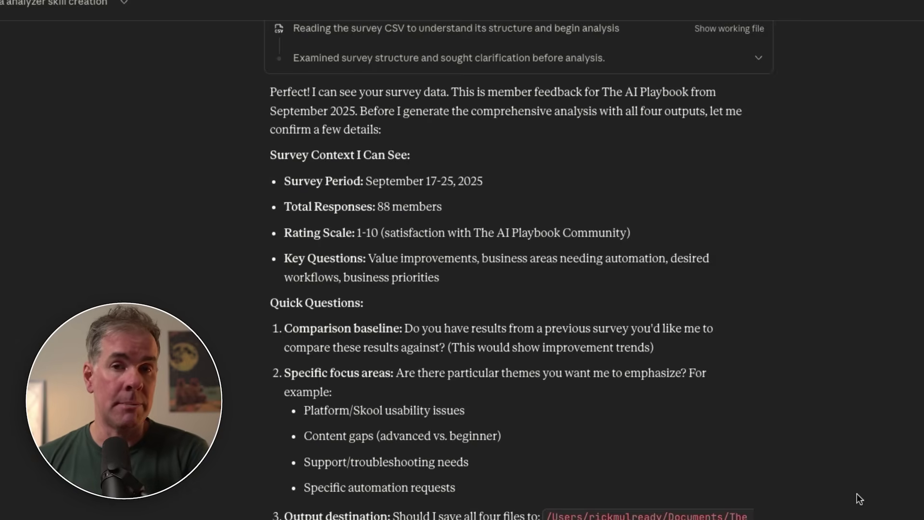
Reply 'proceed' to approve running the survey analysis.
{"action": "left_click", "coordinate": [276, 463]}
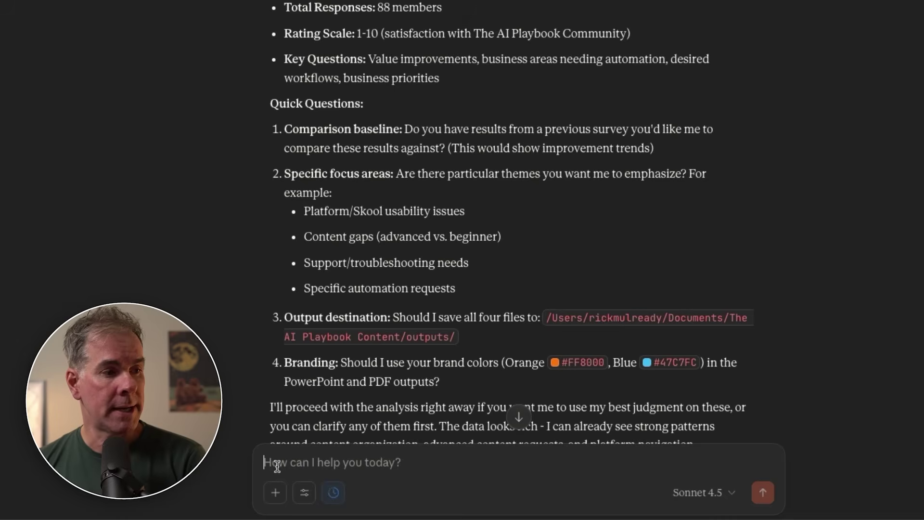
{"action": "type", "text": "proceed"}
{"action": "key", "text": "Return"}
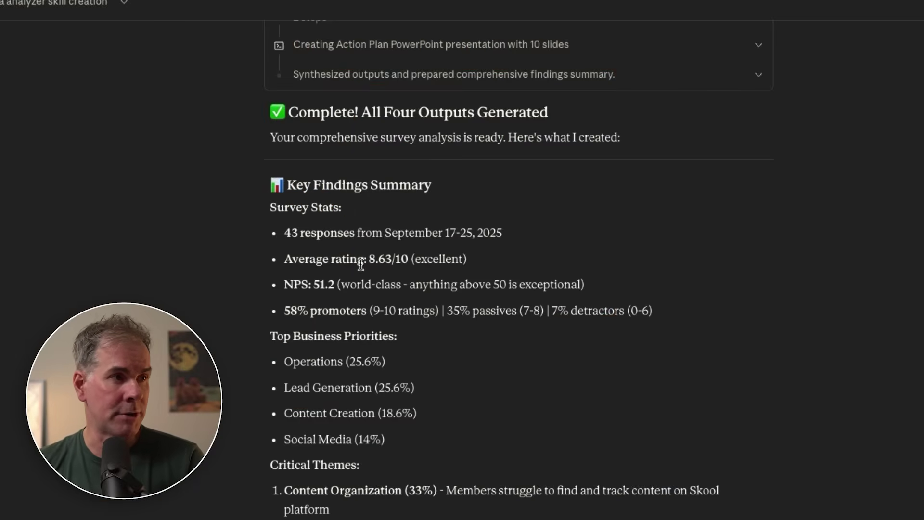
Review the generated docx summary, xlsx visualizations, PDF findings and pptx action plan description.
{"action": "scroll", "coordinate": [575, 289], "scroll_direction": "down", "scroll_amount": 15}
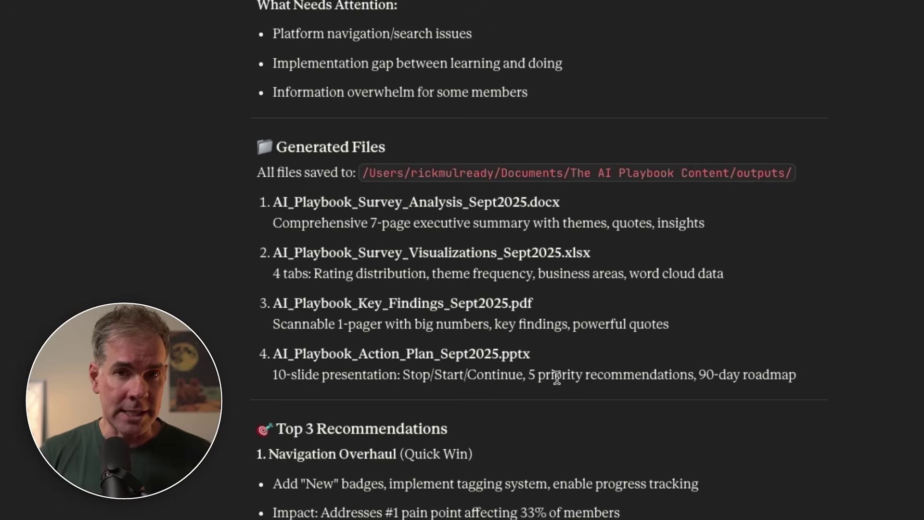
{"action": "left_click_drag", "start_coordinate": [557, 378], "coordinate": [767, 375]}
{"action": "left_click", "coordinate": [900, 374]}
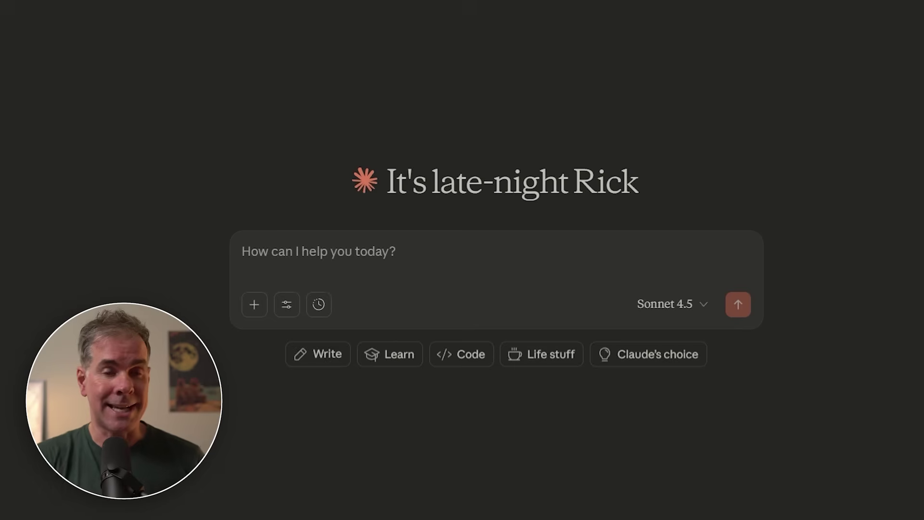
Attach survey - Sheet1.csv and ask Claude to analyze the survey results into a report.
{"action": "left_click_drag", "start_coordinate": [923, 462], "coordinate": [509, 324]}
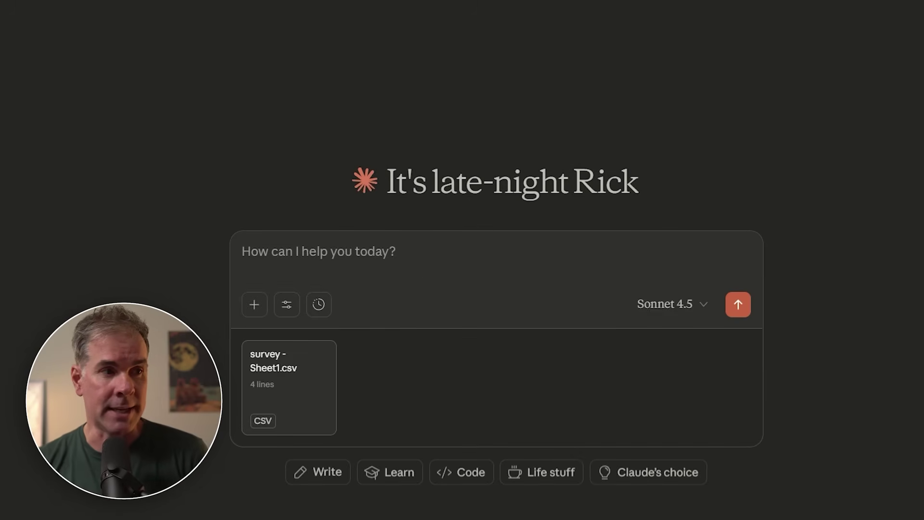
{"action": "type", "text": "I want you to analyze these survey results for"}
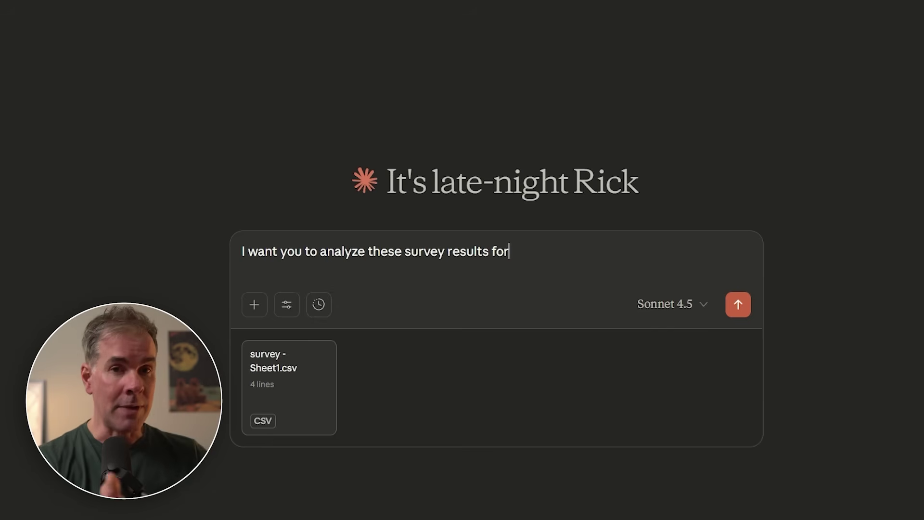
{"action": "type", "text": " me, and give me a report"}
{"action": "key", "text": "Return"}
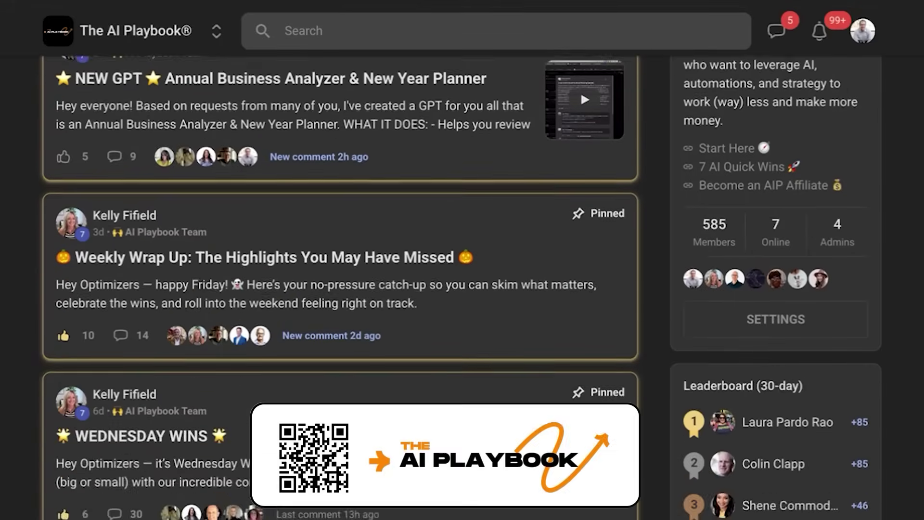
Scroll through the AI Playbook feed past posts like 'Simple Use Case with Notion AI Today'.
{"action": "scroll", "coordinate": [337, 289], "scroll_direction": "down", "scroll_amount": 9}
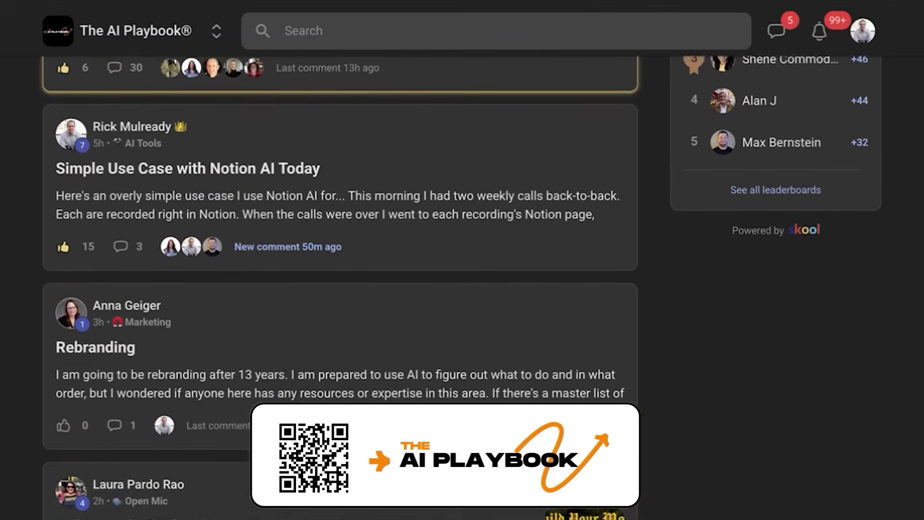
{"action": "scroll", "coordinate": [337, 288], "scroll_direction": "down", "scroll_amount": 14}
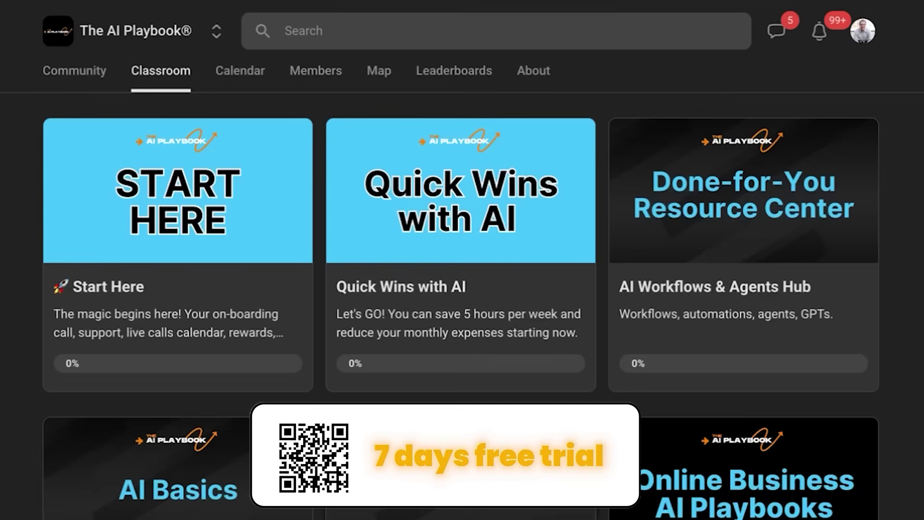